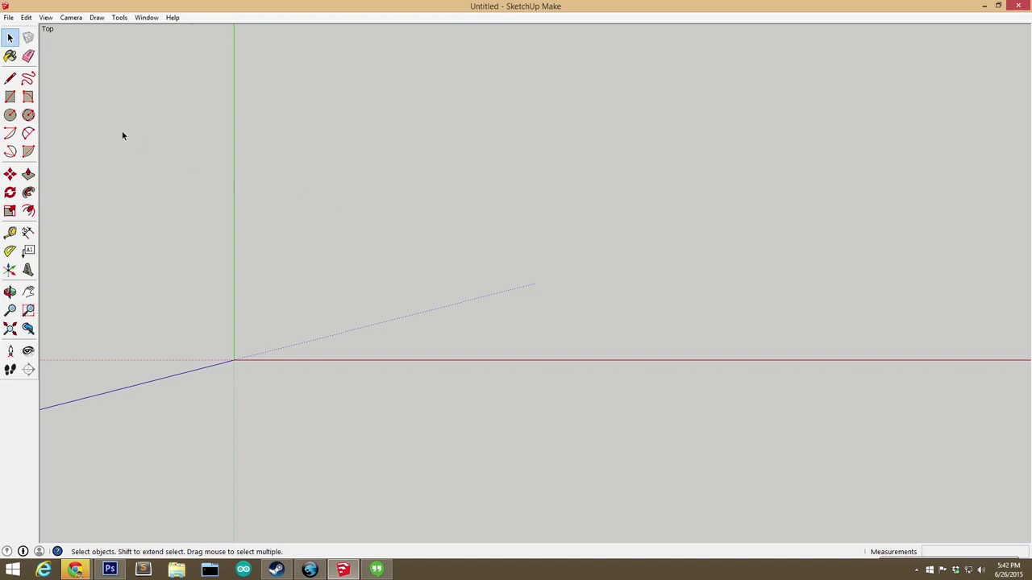
Draw a 180 mm by 40 mm rectangle on the ground plane, starting at the origin
{"action": "left_click", "coordinate": [10, 96]}
{"action": "left_click", "coordinate": [8, 96]}
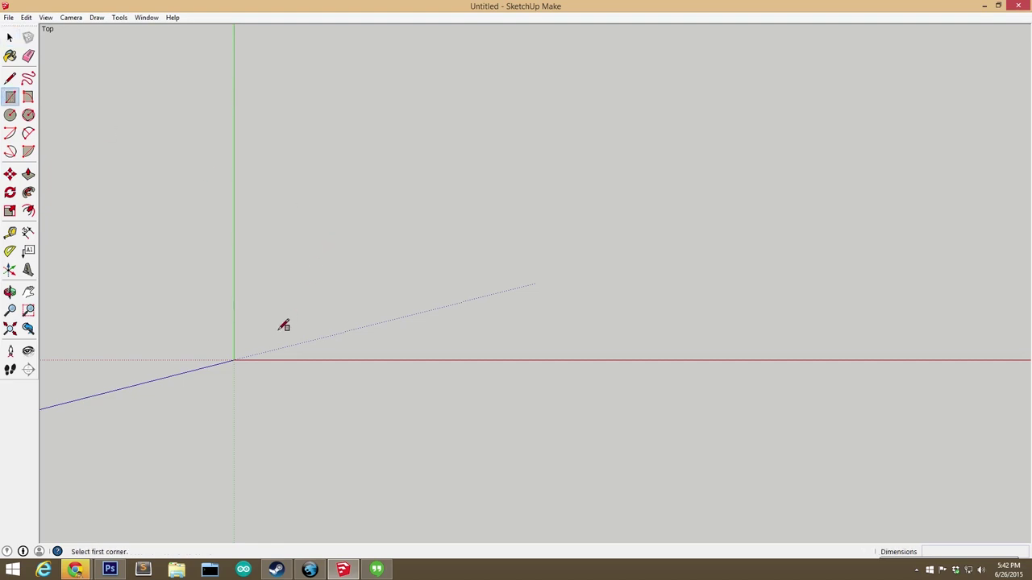
{"action": "left_click", "coordinate": [235, 359]}
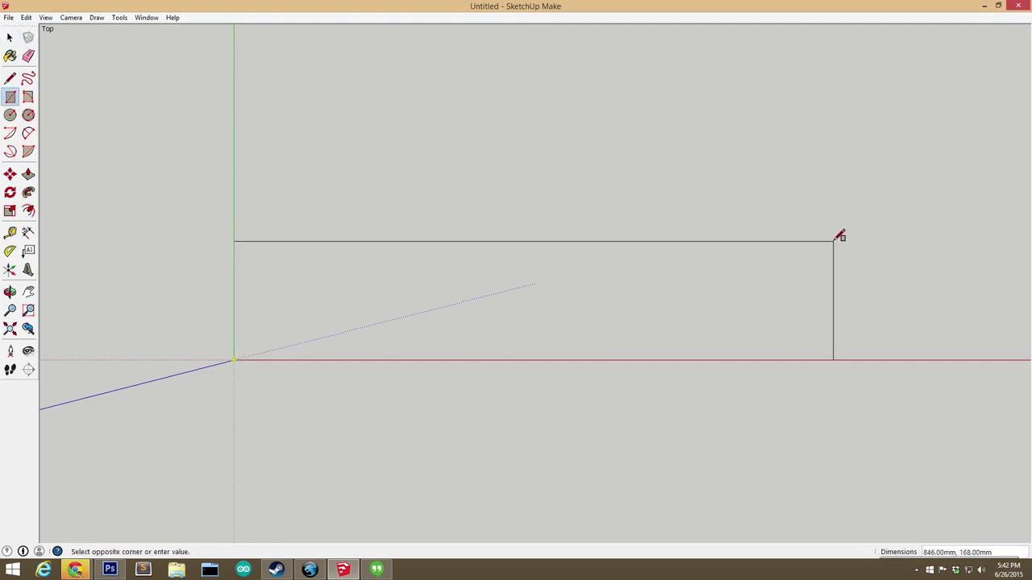
{"action": "type", "text": "180mm,40mm"}
{"action": "key", "text": "Return"}
{"action": "scroll", "coordinate": [306, 353], "scroll_direction": "up", "scroll_amount": 5}
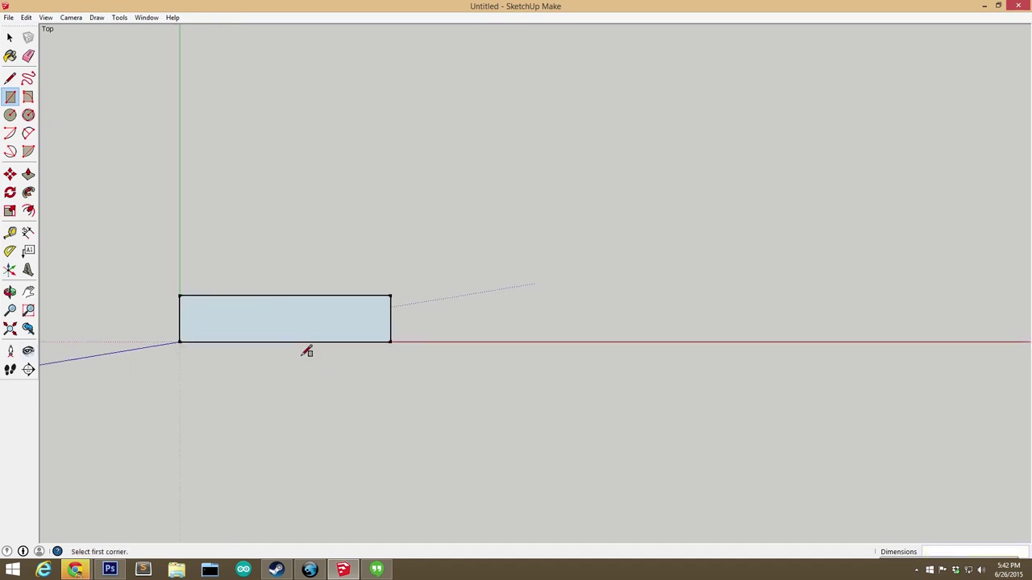
Push/Pull the rectangle up 7 mm to form the base slab
{"action": "scroll", "coordinate": [648, 362], "scroll_direction": "down", "scroll_amount": 3}
{"action": "scroll", "coordinate": [438, 363], "scroll_direction": "up", "scroll_amount": 3}
{"action": "middle_click_drag", "start_coordinate": [437, 364], "coordinate": [397, 168]}
{"action": "mouse_move", "coordinate": [629, 355]}
{"action": "middle_mouse_down"}
{"action": "mouse_move", "coordinate": [741, 358]}
{"action": "mouse_move", "coordinate": [612, 355]}
{"action": "middle_mouse_up"}
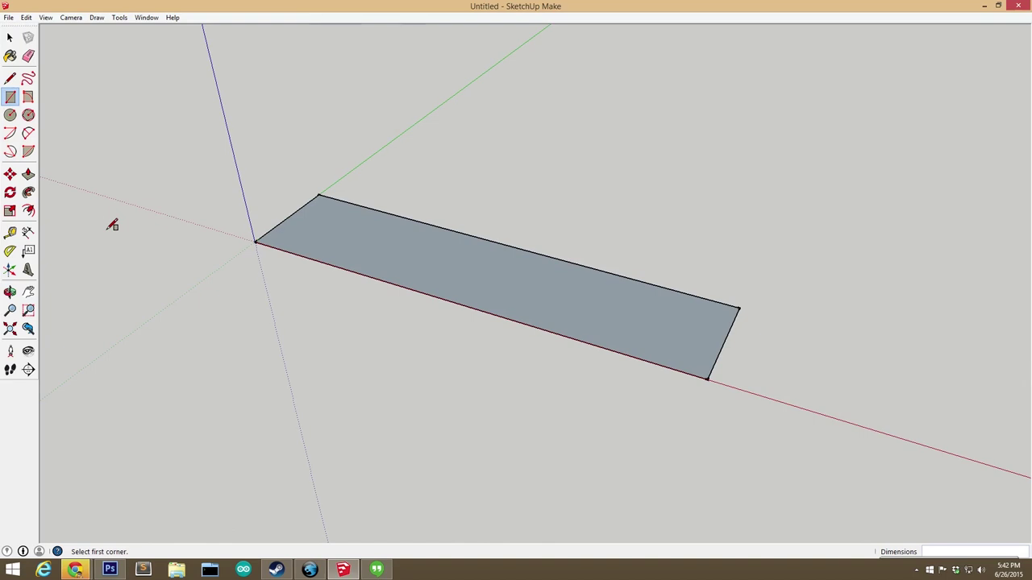
{"action": "left_click", "coordinate": [28, 175]}
{"action": "left_click_drag", "start_coordinate": [374, 233], "coordinate": [367, 223]}
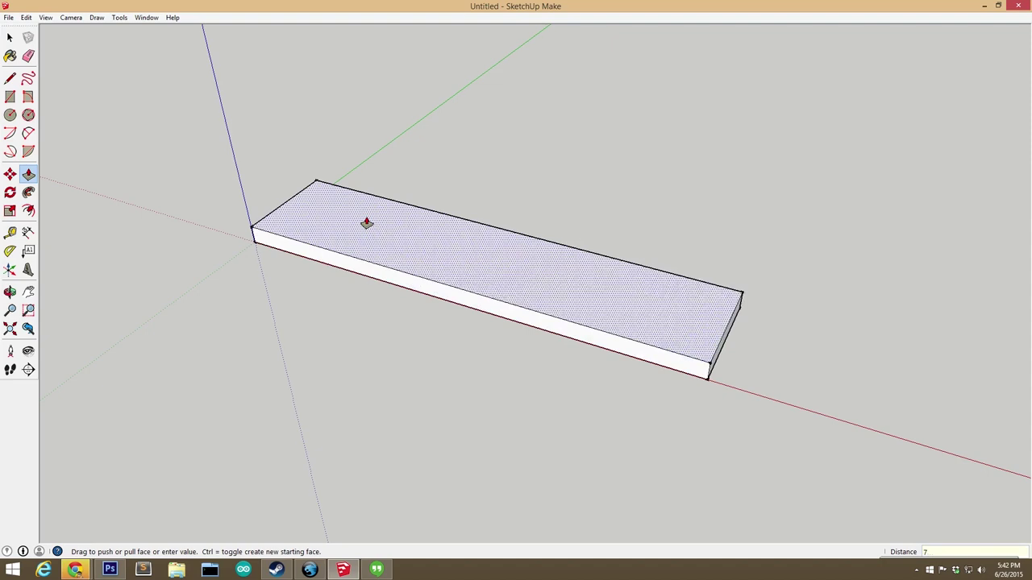
{"action": "key", "text": "Return"}
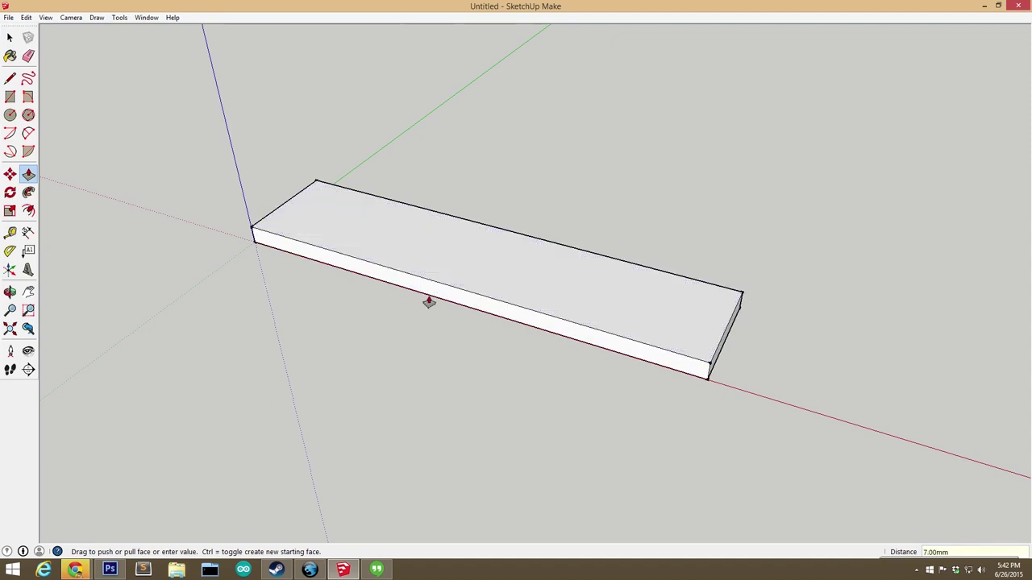
Place a lengthwise guide line on the slab's top face, 20 mm from the front long edge
{"action": "scroll", "coordinate": [426, 302], "scroll_direction": "up", "scroll_amount": 2}
{"action": "middle_click_drag", "start_coordinate": [426, 302], "coordinate": [577, 329]}
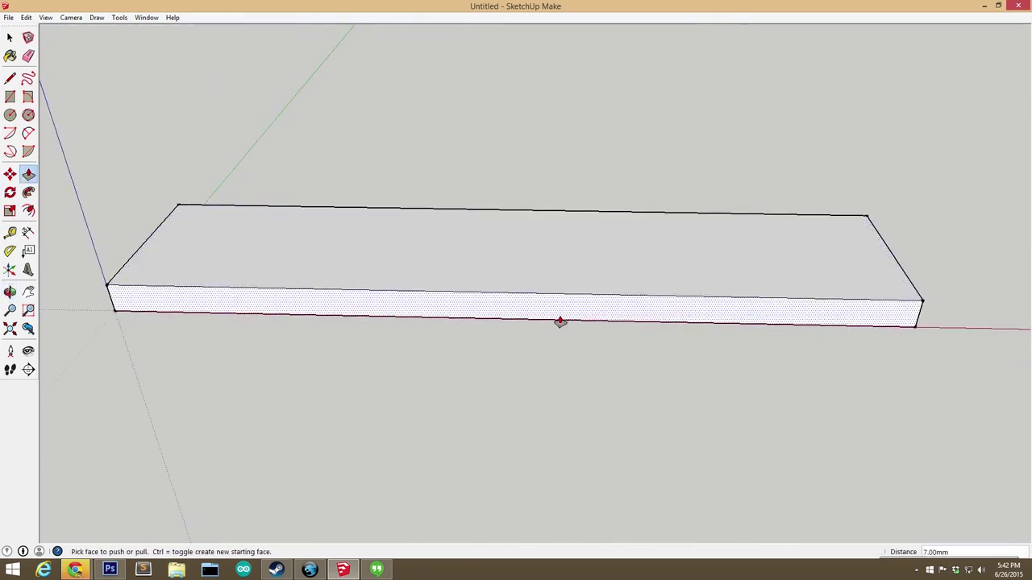
{"action": "middle_click_drag", "start_coordinate": [565, 320], "coordinate": [404, 218]}
{"action": "scroll", "coordinate": [403, 218], "scroll_direction": "up", "scroll_amount": 3}
{"action": "scroll", "coordinate": [403, 218], "scroll_direction": "down", "scroll_amount": 4}
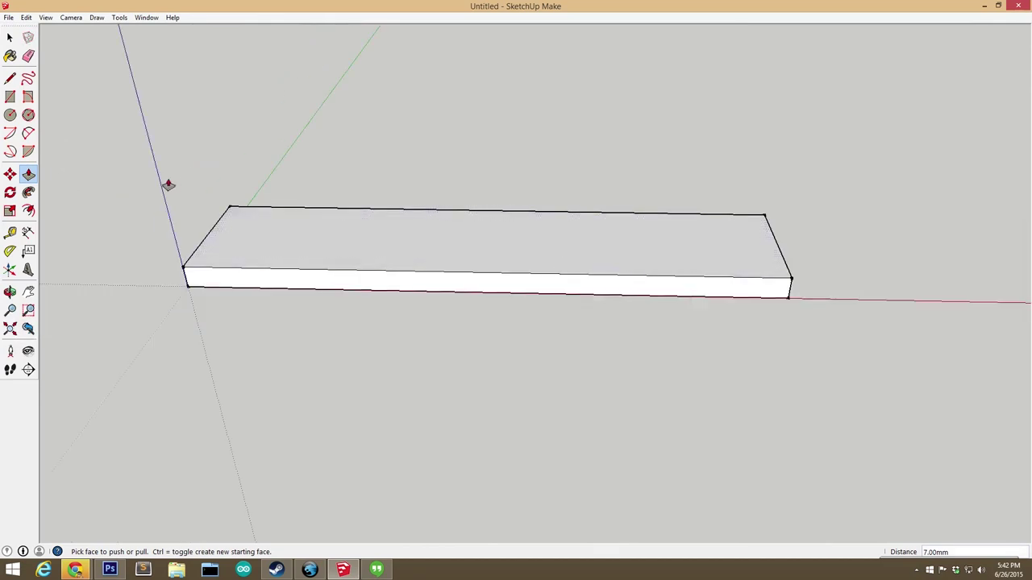
{"action": "scroll", "coordinate": [168, 185], "scroll_direction": "up", "scroll_amount": 1}
{"action": "left_click", "coordinate": [28, 193]}
{"action": "left_click", "coordinate": [10, 232]}
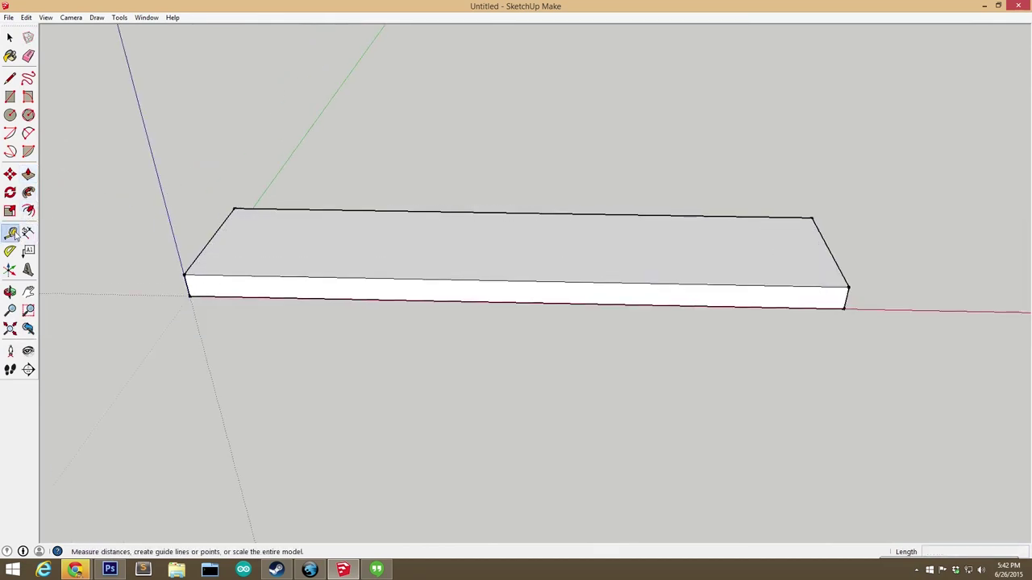
{"action": "left_click", "coordinate": [275, 276]}
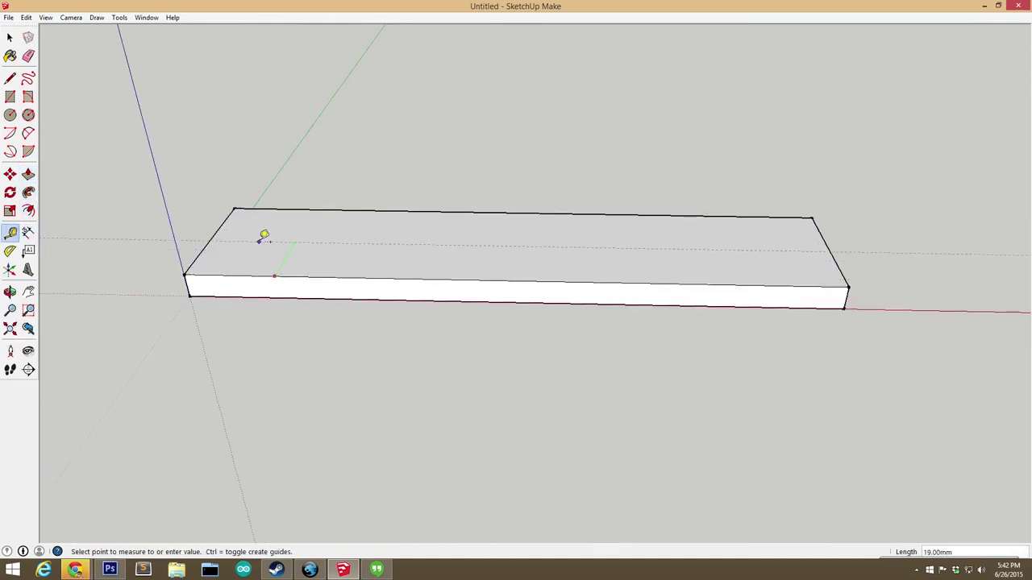
{"action": "left_click", "coordinate": [212, 234]}
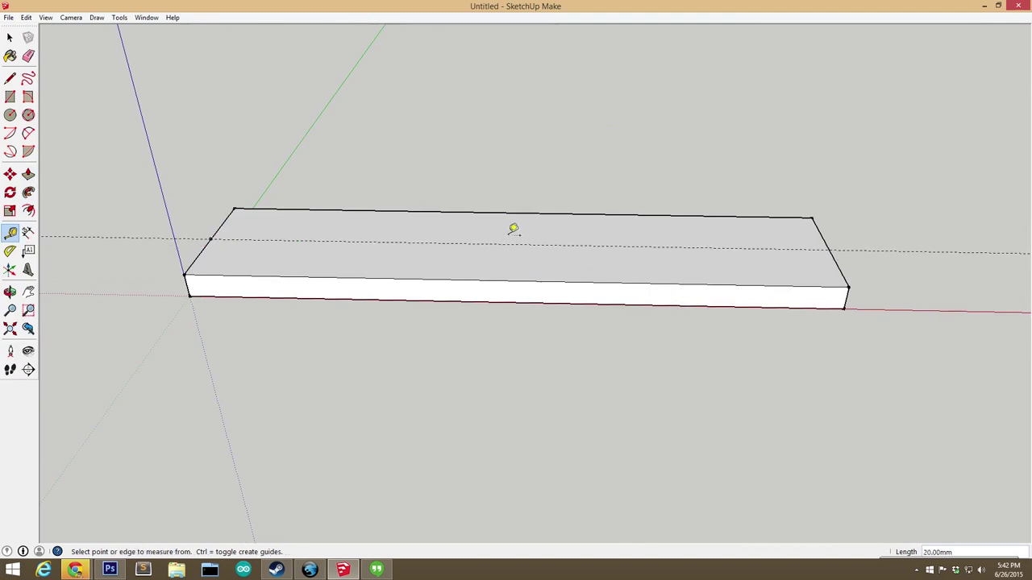
Add guide lines on the top face 5 mm inward from each of the slab's two short edges
{"action": "left_click", "coordinate": [234, 209]}
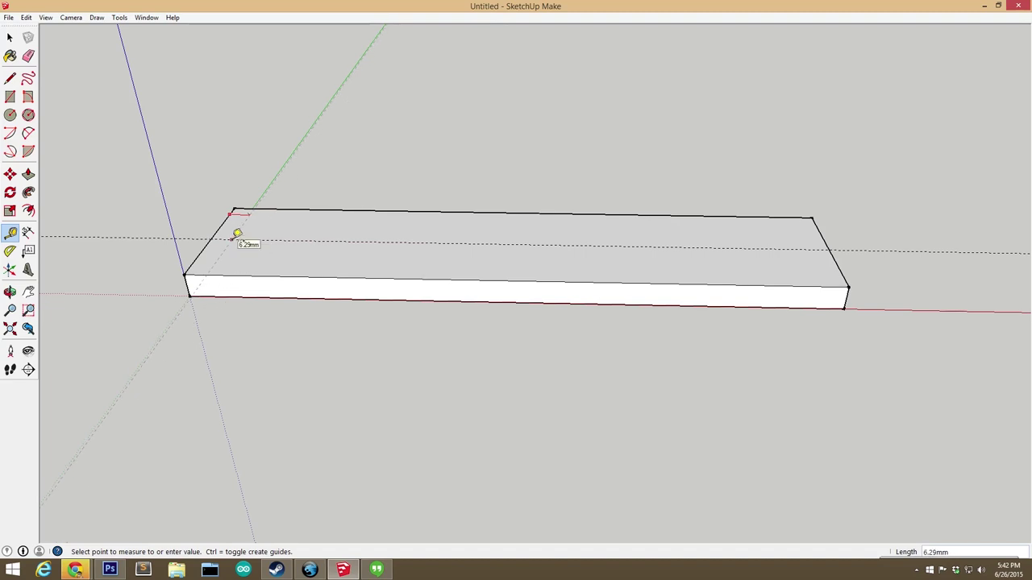
{"action": "left_click", "coordinate": [237, 233]}
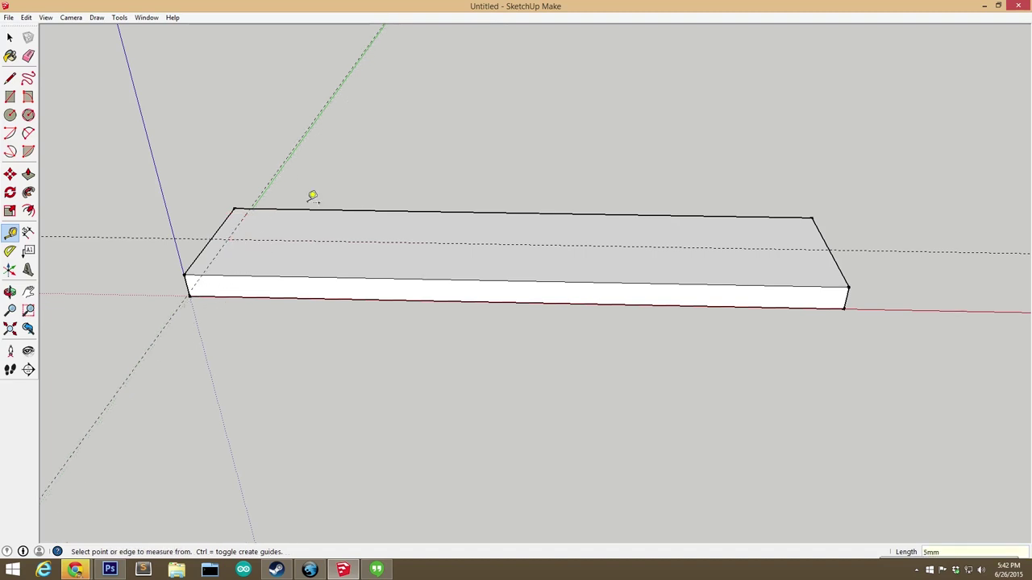
{"action": "left_click", "coordinate": [819, 230]}
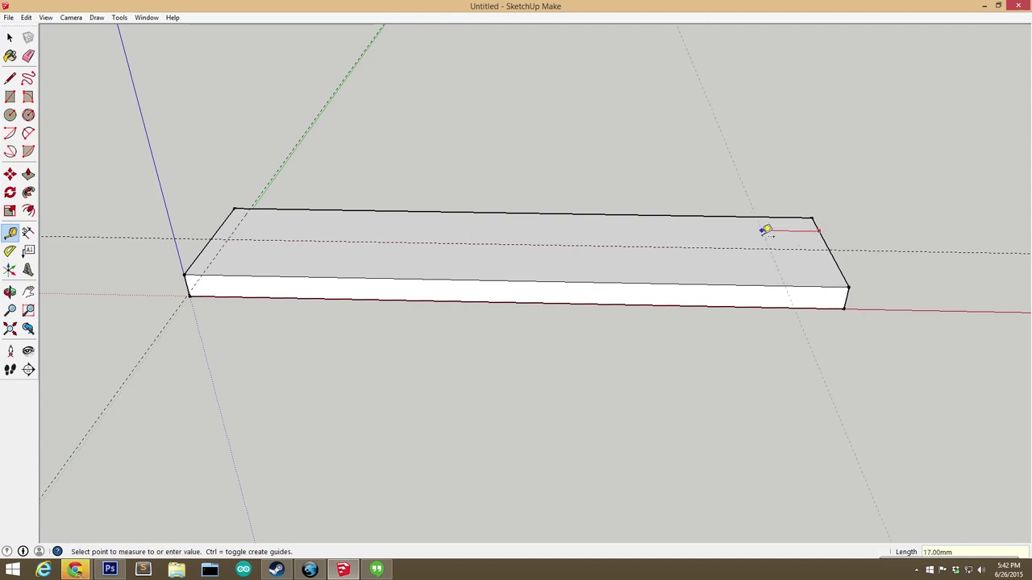
{"action": "key", "text": "Return"}
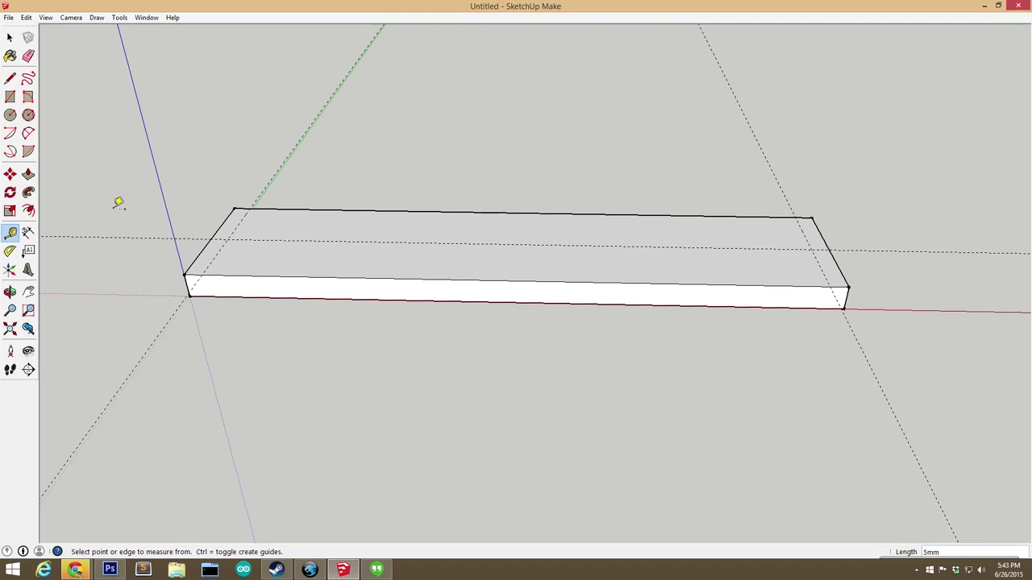
Add two guide lines parallel to the lengthwise centre guide, 1 mm away on either side
{"action": "left_click", "coordinate": [282, 238]}
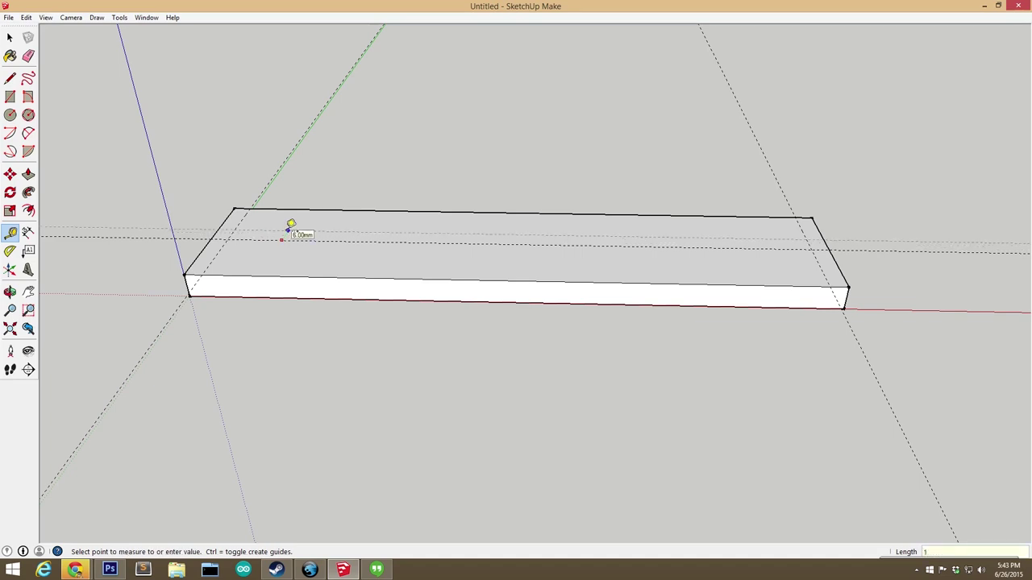
{"action": "key", "text": "Return"}
{"action": "scroll", "coordinate": [291, 226], "scroll_direction": "up", "scroll_amount": 4}
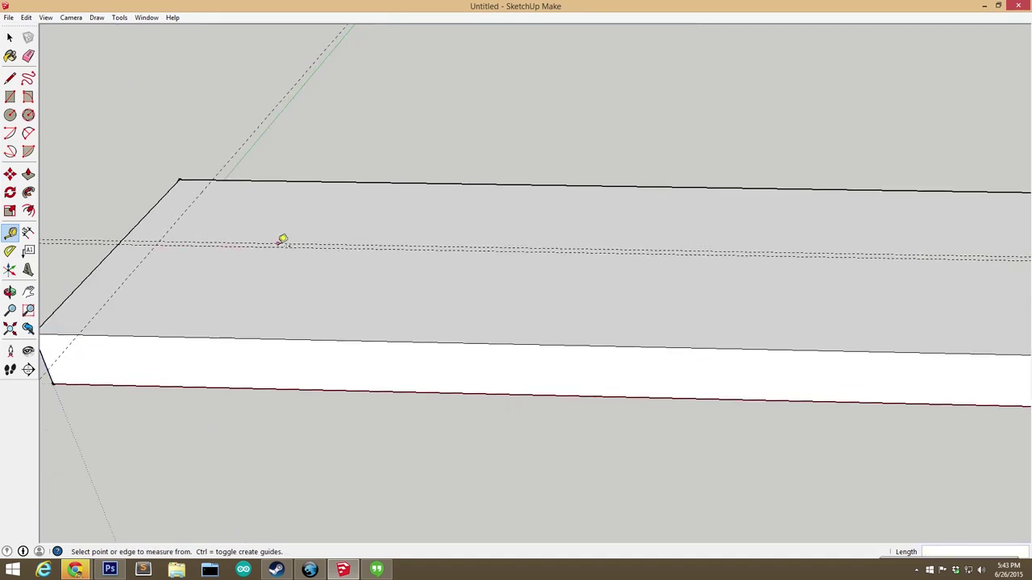
{"action": "left_click", "coordinate": [281, 238]}
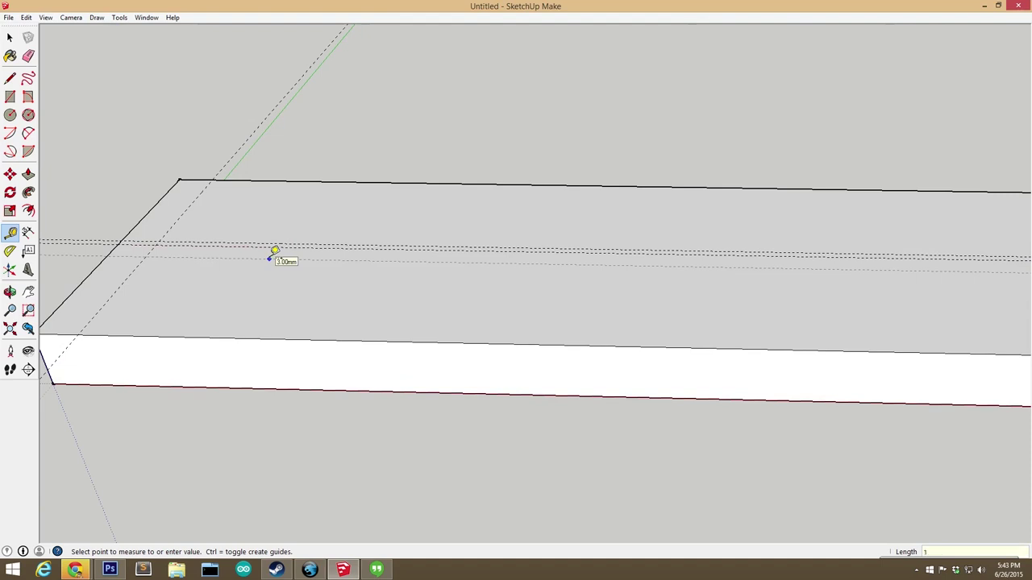
{"action": "key", "text": "Return"}
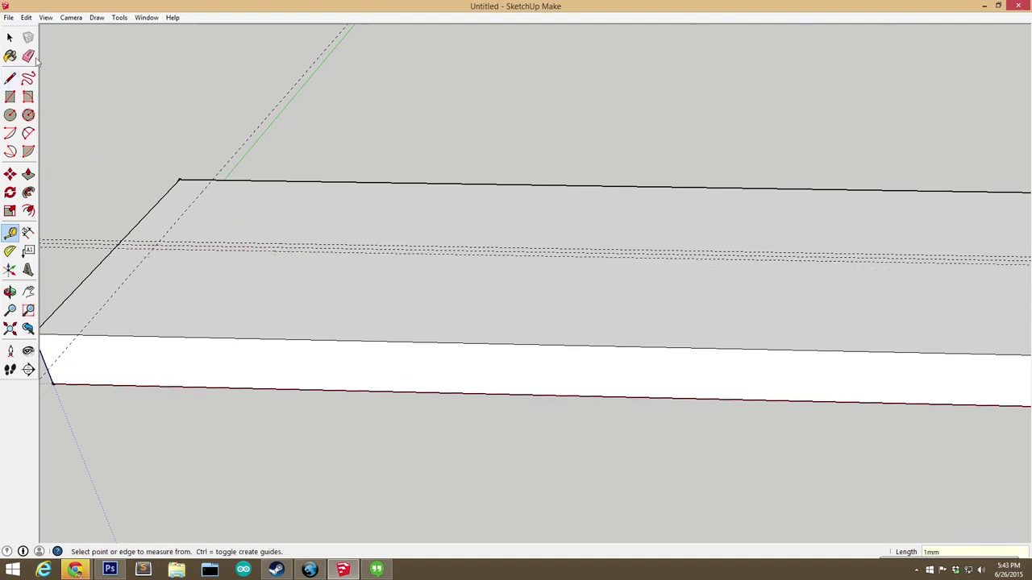
Draw a thin rectangle around the centre guide, between opposite intersections of the outer guides, 170 mm long
{"action": "left_click", "coordinate": [10, 97]}
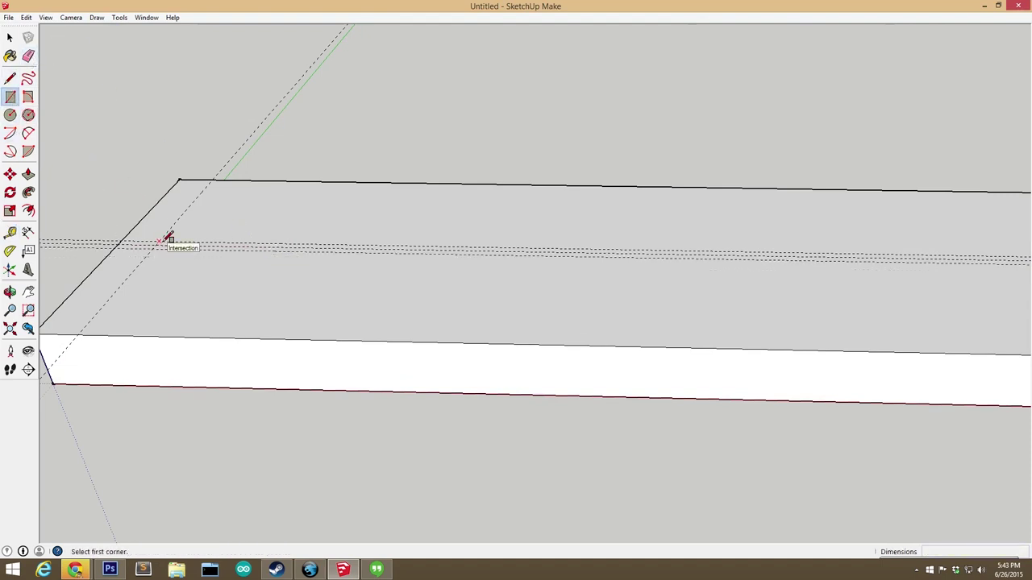
{"action": "left_click", "coordinate": [164, 242]}
{"action": "scroll", "coordinate": [153, 268], "scroll_direction": "down", "scroll_amount": 5}
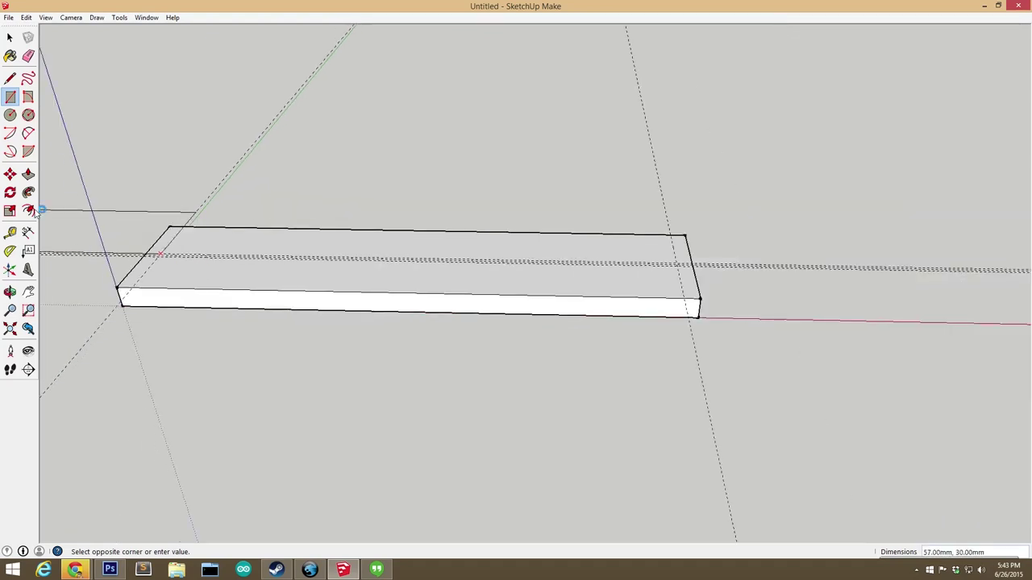
{"action": "scroll", "coordinate": [698, 284], "scroll_direction": "up", "scroll_amount": 3}
{"action": "scroll", "coordinate": [694, 278], "scroll_direction": "up", "scroll_amount": 4}
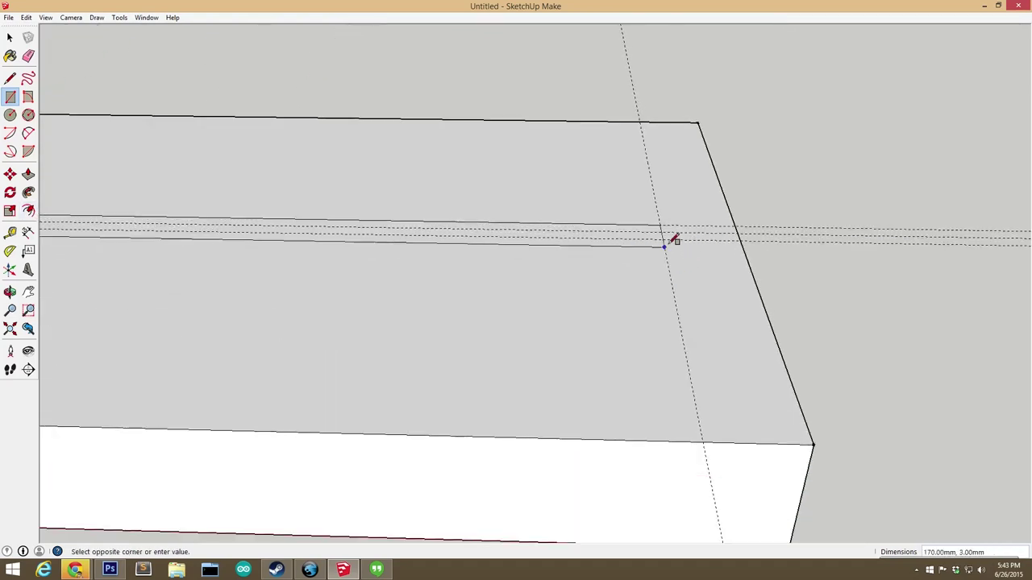
{"action": "left_click", "coordinate": [665, 235]}
Push/Pull the thin centre strip upward to raise a vertical wall on the slab
{"action": "scroll", "coordinate": [887, 376], "scroll_direction": "down", "scroll_amount": 5}
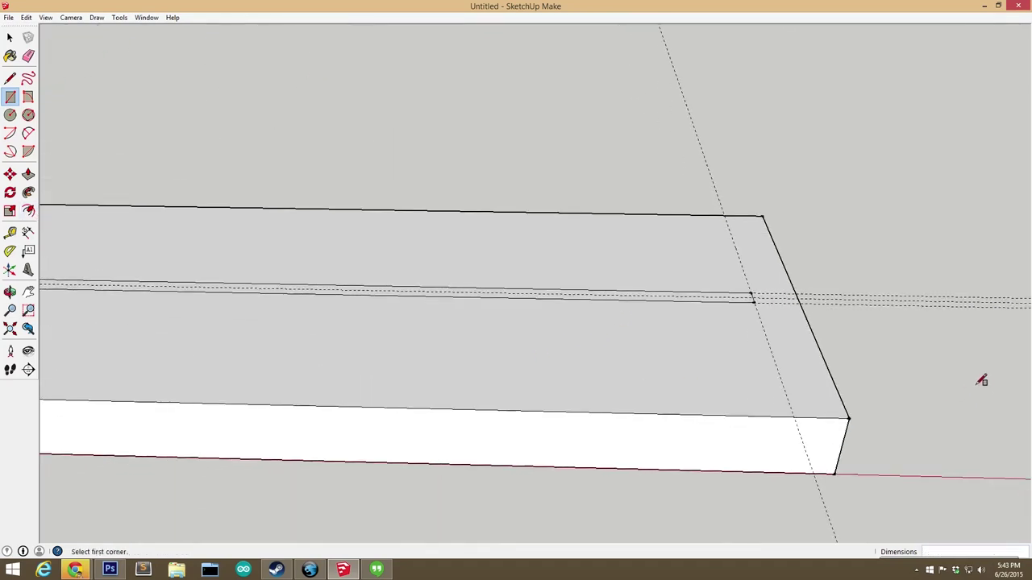
{"action": "scroll", "coordinate": [162, 325], "scroll_direction": "up", "scroll_amount": 1}
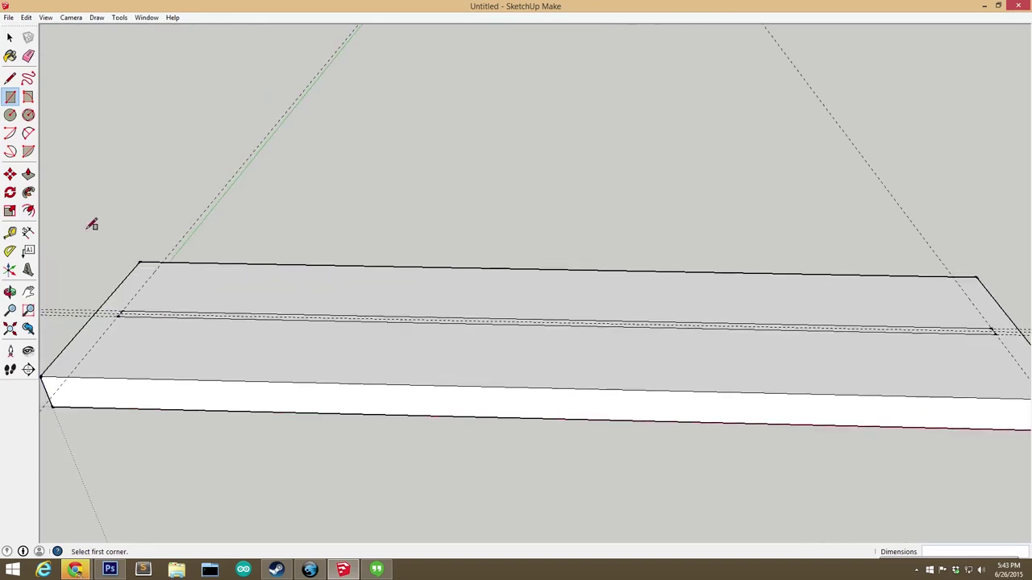
{"action": "key", "text": "p"}
{"action": "left_click_drag", "start_coordinate": [172, 313], "coordinate": [168, 202]}
{"action": "left_click", "coordinate": [168, 201]}
Add guides and draw a triangular brace profile at the foot of the wall's end, on one side
{"action": "scroll", "coordinate": [168, 201], "scroll_direction": "down", "scroll_amount": 4}
{"action": "middle_click_drag", "start_coordinate": [167, 202], "coordinate": [599, 253]}
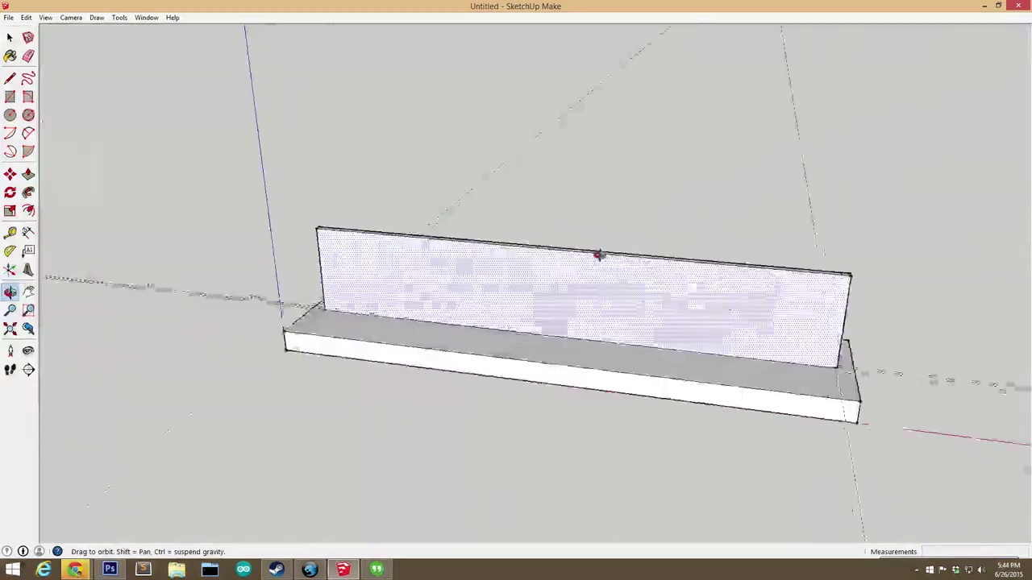
{"action": "scroll", "coordinate": [599, 253], "scroll_direction": "up", "scroll_amount": 4}
{"action": "middle_click_drag", "start_coordinate": [344, 362], "coordinate": [153, 300]}
{"action": "key", "text": "t"}
{"action": "scroll", "coordinate": [417, 343], "scroll_direction": "up", "scroll_amount": 3}
{"action": "key", "text": "l"}
{"action": "middle_click_drag", "start_coordinate": [394, 350], "coordinate": [531, 381]}
{"action": "middle_click_drag", "start_coordinate": [426, 358], "coordinate": [617, 357]}
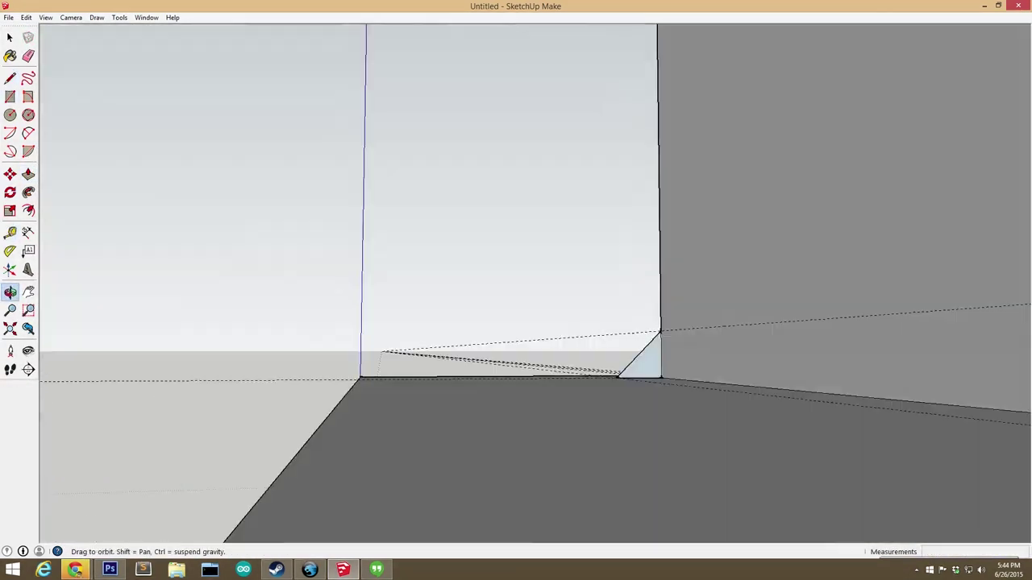
Extrude the triangular profile 170 mm along the foot of the wall
{"action": "key", "text": "p"}
{"action": "scroll", "coordinate": [699, 388], "scroll_direction": "down", "scroll_amount": 5}
{"action": "scroll", "coordinate": [698, 389], "scroll_direction": "up", "scroll_amount": 6}
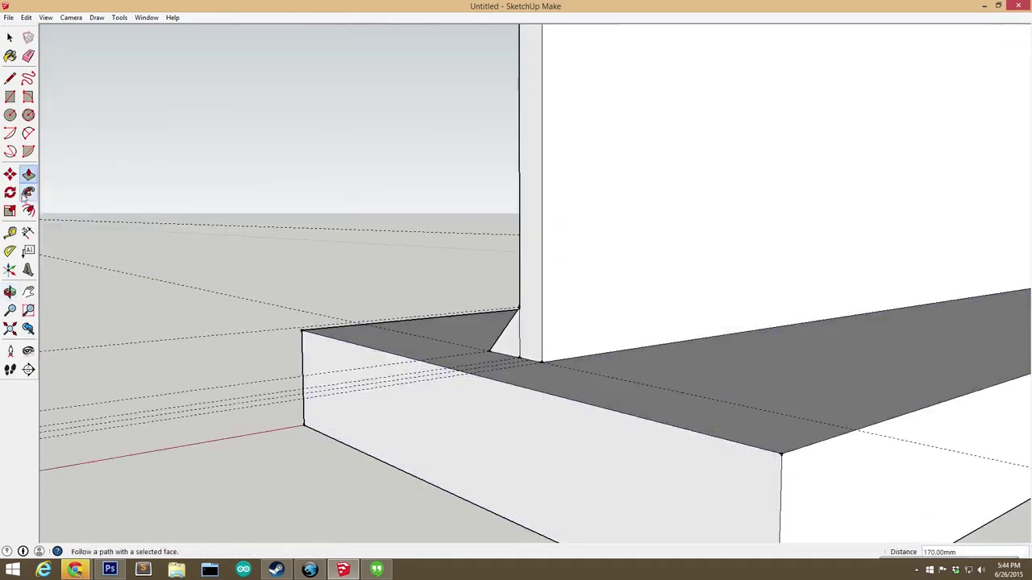
Add guides and draw the matching triangular profile on the wall's other side, with a sloped edge about 4.24 mm long
{"action": "key", "text": "t"}
{"action": "key", "text": "l"}
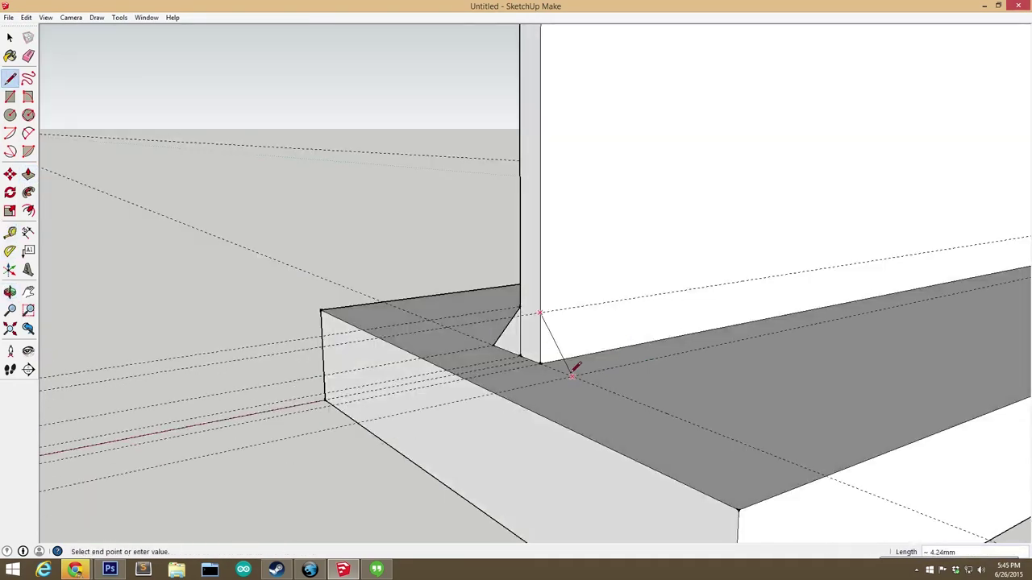
{"action": "middle_click_drag", "start_coordinate": [572, 368], "coordinate": [306, 258]}
Extrude the second triangular profile along the wall's full length and erase the guide lines
{"action": "left_click", "coordinate": [28, 175]}
{"action": "scroll", "coordinate": [585, 357], "scroll_direction": "down", "scroll_amount": 4}
{"action": "middle_click_drag", "start_coordinate": [586, 357], "coordinate": [265, 306]}
{"action": "scroll", "coordinate": [624, 350], "scroll_direction": "up", "scroll_amount": 5}
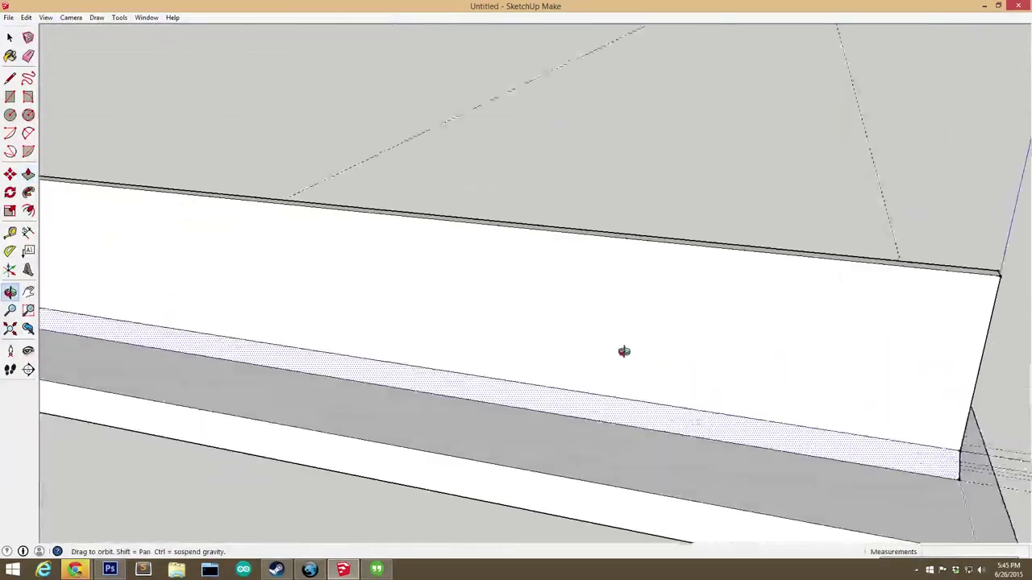
{"action": "scroll", "coordinate": [733, 240], "scroll_direction": "down", "scroll_amount": 5}
{"action": "scroll", "coordinate": [512, 425], "scroll_direction": "up", "scroll_amount": 4}
{"action": "scroll", "coordinate": [512, 426], "scroll_direction": "down", "scroll_amount": 5}
{"action": "key", "text": "space"}
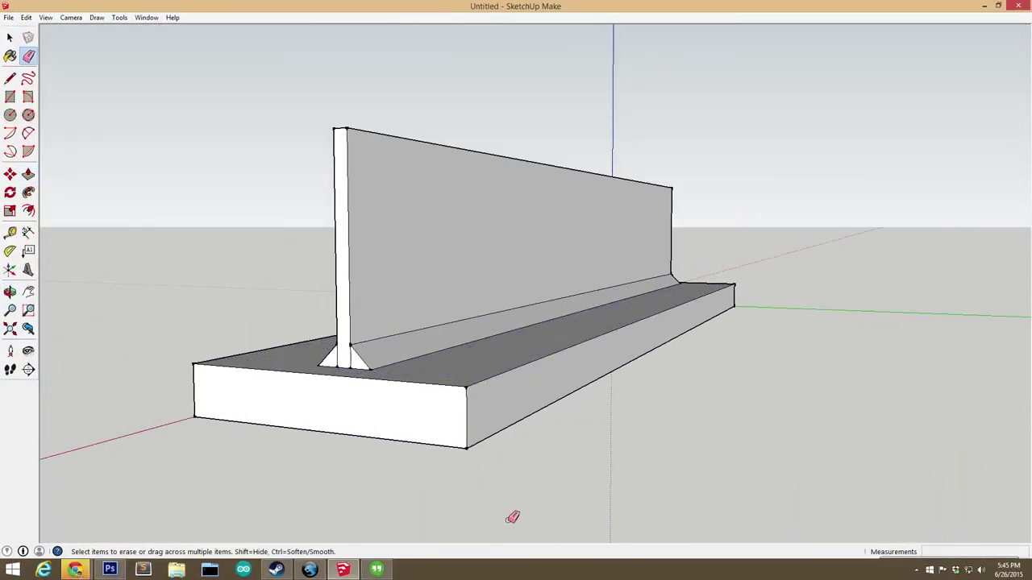
Place guide lines 3 mm from the slab's upper long edge, on its top and side faces
{"action": "scroll", "coordinate": [512, 516], "scroll_direction": "up", "scroll_amount": 5}
{"action": "key", "text": "t"}
{"action": "left_click", "coordinate": [487, 360]}
{"action": "left_click", "coordinate": [541, 339]}
Draw the bevel line between the guides on the slab's end face and push the corner profile away along the long edge
{"action": "key", "text": "l"}
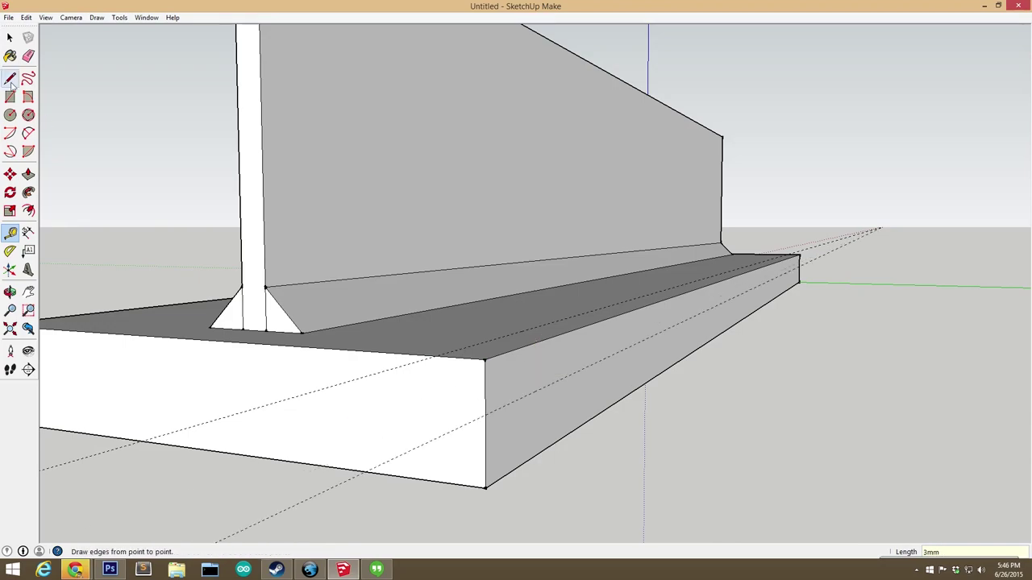
{"action": "key", "text": "p"}
{"action": "mouse_move", "coordinate": [588, 334]}
{"action": "middle_mouse_down"}
{"action": "mouse_move", "coordinate": [652, 424]}
{"action": "mouse_move", "coordinate": [845, 380]}
{"action": "mouse_move", "coordinate": [664, 449]}
{"action": "mouse_move", "coordinate": [503, 454]}
{"action": "mouse_move", "coordinate": [440, 412]}
{"action": "mouse_move", "coordinate": [423, 414]}
{"action": "middle_mouse_up"}
Clean up the slab's bevelled corner by erasing stray edges and drawing an edge between the two bevels' lower points
{"action": "key", "text": "e"}
{"action": "key", "text": "l"}
{"action": "key", "text": "e"}
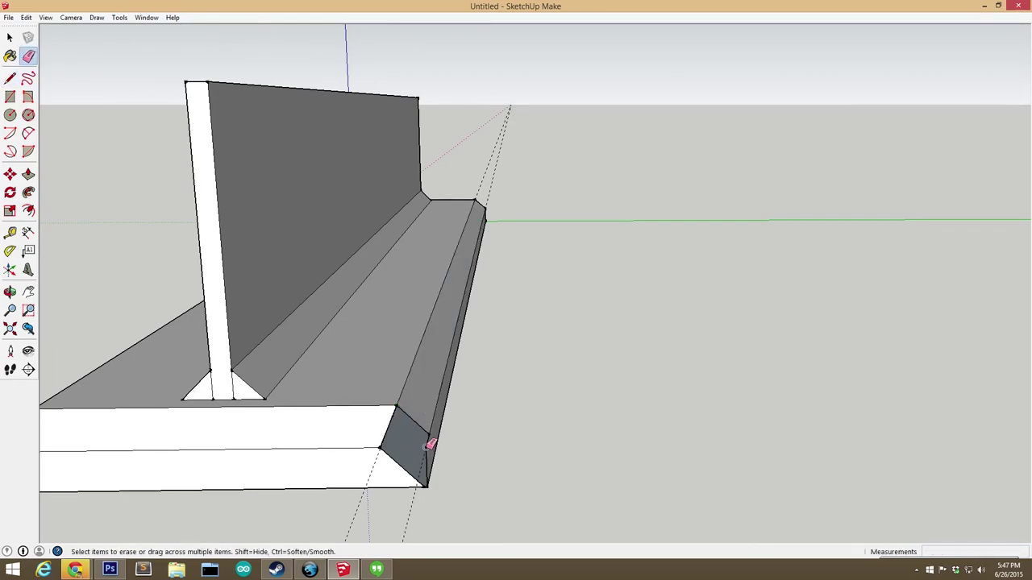
{"action": "key", "text": "l"}
{"action": "left_click", "coordinate": [380, 447]}
{"action": "left_click", "coordinate": [429, 436]}
{"action": "middle_click_drag", "start_coordinate": [431, 436], "coordinate": [403, 454]}
{"action": "key", "text": "e"}
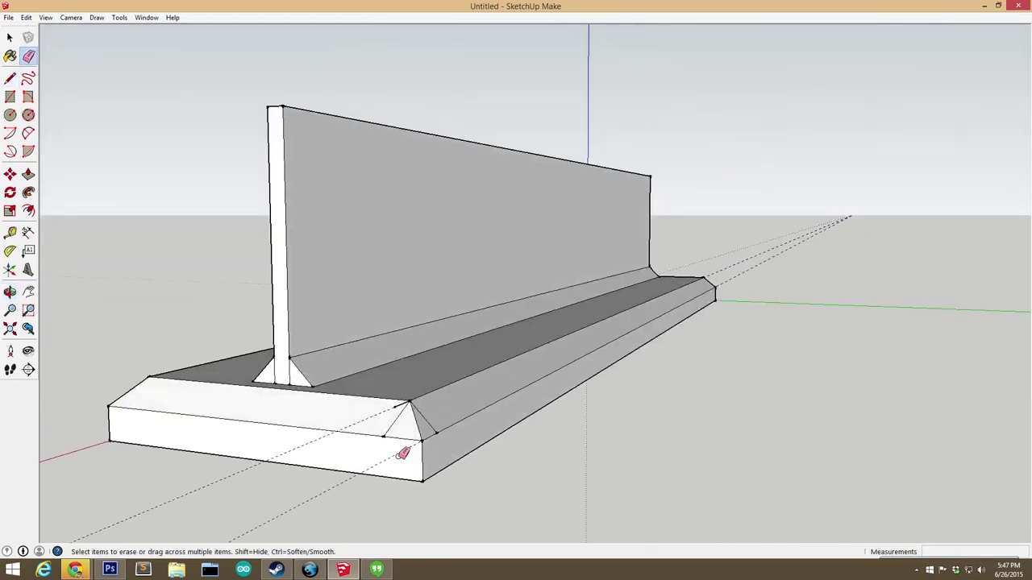
Draw an edge across the wall's end at brace height and sloped edges from it down to the slab's upper edge
{"action": "scroll", "coordinate": [363, 339], "scroll_direction": "up", "scroll_amount": 5}
{"action": "scroll", "coordinate": [327, 309], "scroll_direction": "down", "scroll_amount": 5}
{"action": "scroll", "coordinate": [327, 310], "scroll_direction": "up", "scroll_amount": 5}
{"action": "key", "text": "l"}
{"action": "middle_click_drag", "start_coordinate": [476, 424], "coordinate": [419, 333]}
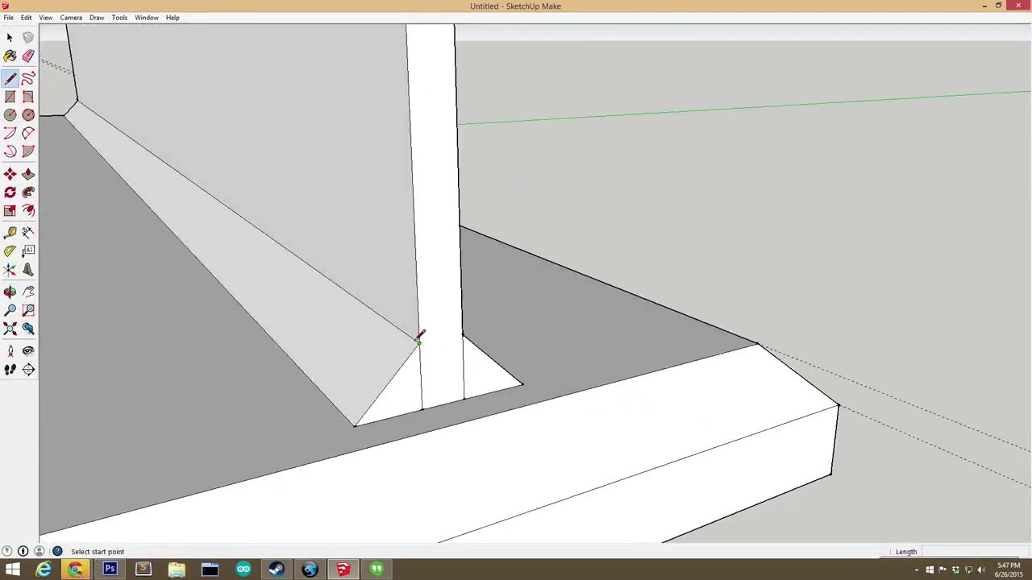
{"action": "left_click", "coordinate": [419, 334]}
{"action": "left_click", "coordinate": [357, 435]}
{"action": "mouse_move", "coordinate": [358, 434]}
{"action": "middle_mouse_down"}
{"action": "mouse_move", "coordinate": [359, 401]}
{"action": "mouse_move", "coordinate": [460, 332]}
{"action": "mouse_move", "coordinate": [339, 375]}
{"action": "middle_mouse_up"}
{"action": "left_click", "coordinate": [460, 332]}
{"action": "left_click", "coordinate": [346, 431]}
{"action": "key", "text": "e"}
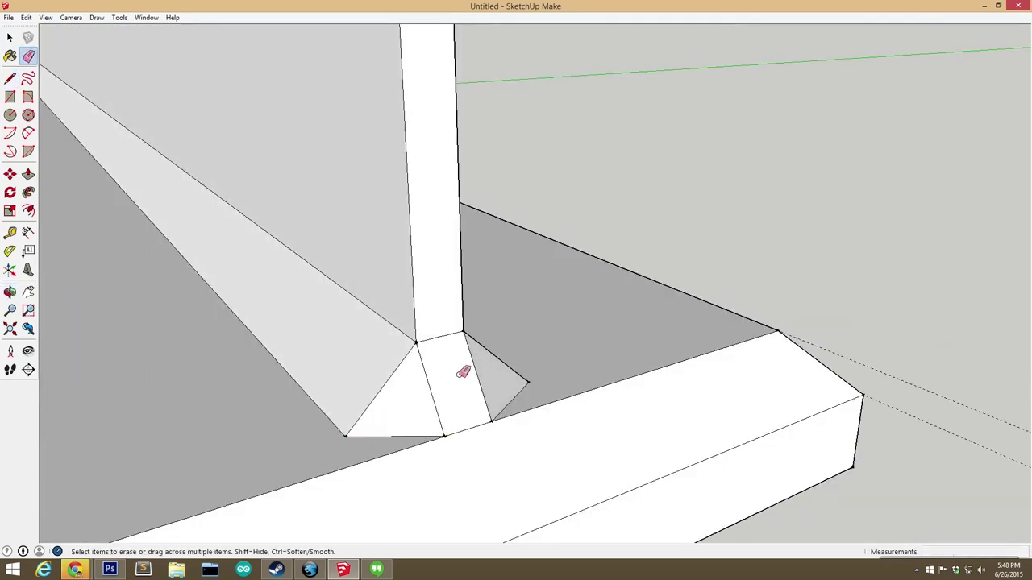
Close the gap between the two brace ends by redrawing the edge across the wall's foot
{"action": "scroll", "coordinate": [462, 366], "scroll_direction": "down", "scroll_amount": 5}
{"action": "middle_click_drag", "start_coordinate": [463, 366], "coordinate": [491, 399]}
{"action": "key", "text": "l"}
{"action": "scroll", "coordinate": [491, 399], "scroll_direction": "up", "scroll_amount": 5}
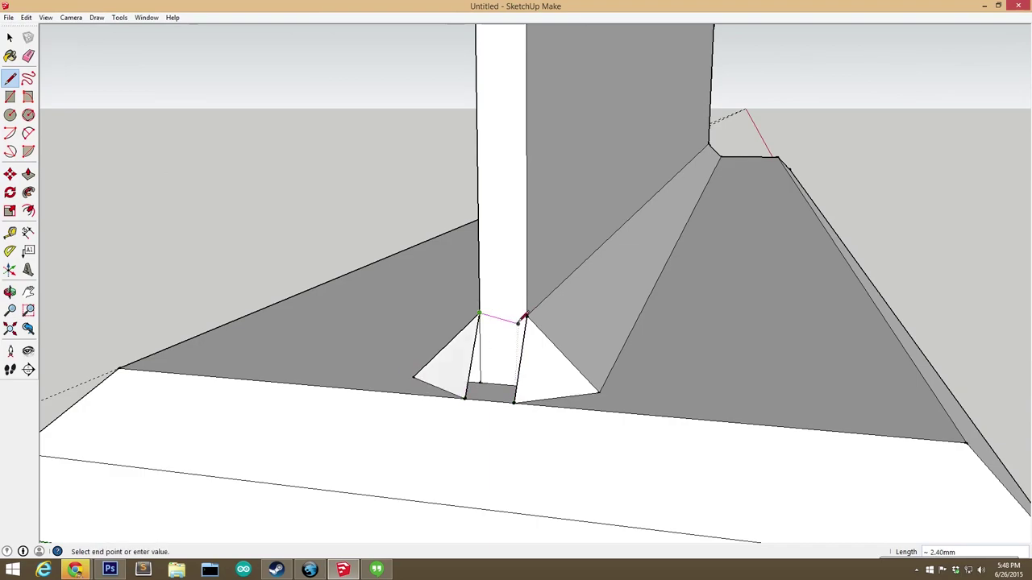
{"action": "scroll", "coordinate": [517, 313], "scroll_direction": "down", "scroll_amount": 5}
{"action": "middle_click_drag", "start_coordinate": [517, 313], "coordinate": [320, 377]}
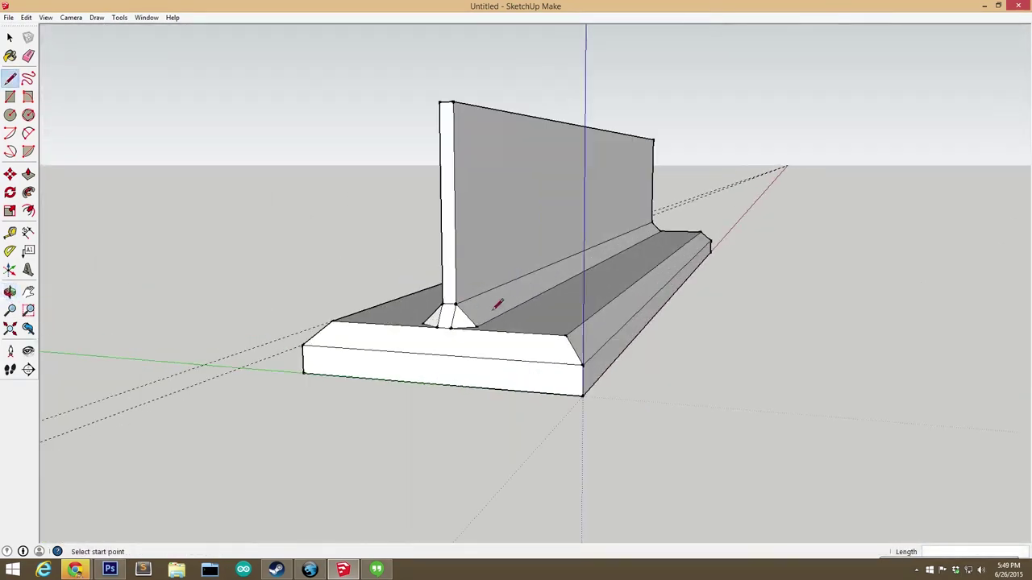
Select the whole slab and wall model and make it a component
{"action": "middle_click_drag", "start_coordinate": [497, 303], "coordinate": [69, 129]}
{"action": "key", "text": "t"}
{"action": "key", "text": "p"}
{"action": "middle_click_drag", "start_coordinate": [486, 396], "coordinate": [791, 289]}
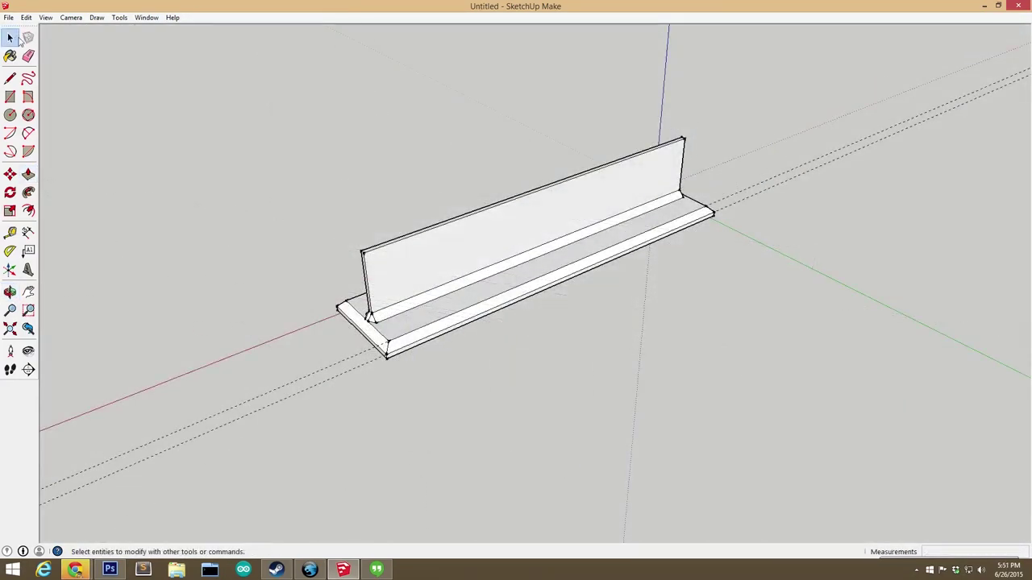
{"action": "left_click_drag", "start_coordinate": [201, 111], "coordinate": [899, 358]}
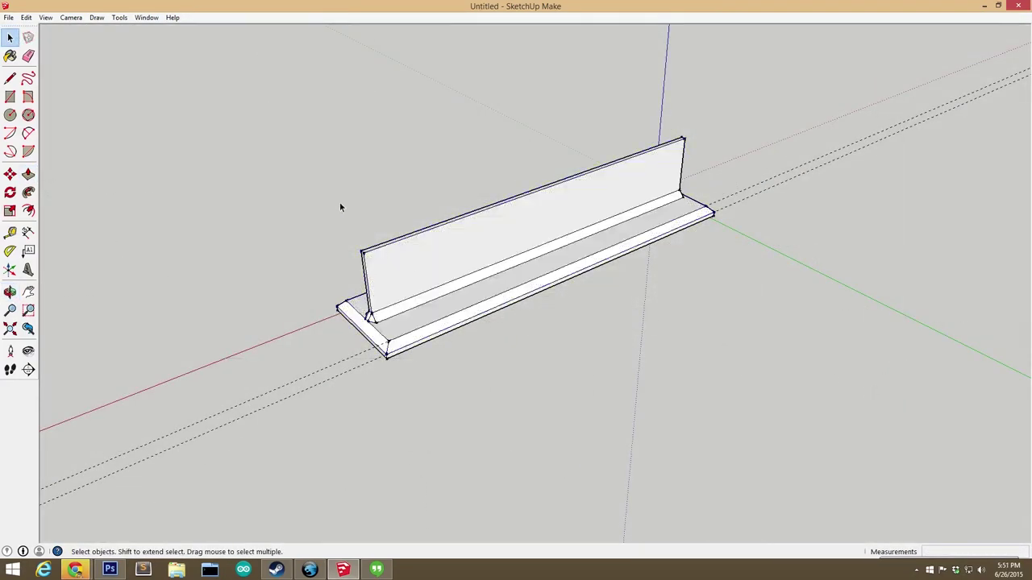
{"action": "left_click_drag", "start_coordinate": [230, 143], "coordinate": [825, 380]}
{"action": "left_click_drag", "start_coordinate": [198, 104], "coordinate": [848, 396]}
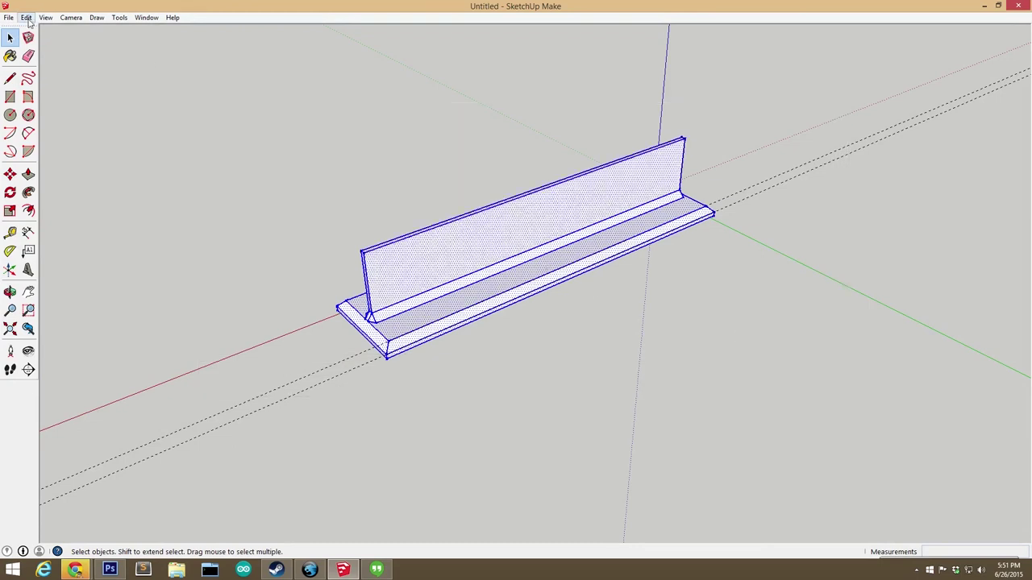
{"action": "left_click", "coordinate": [28, 37]}
{"action": "left_click", "coordinate": [530, 361]}
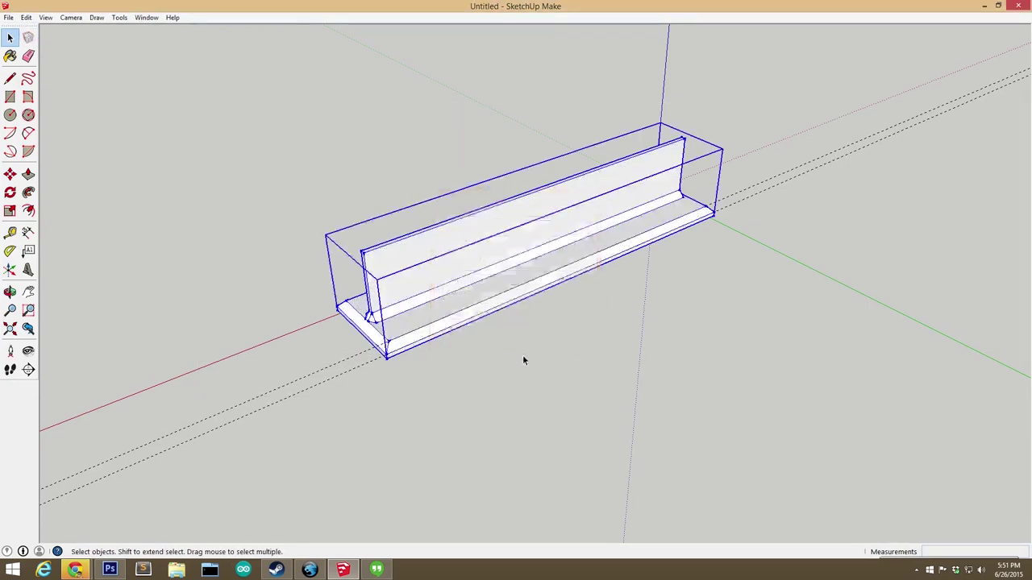
Start the DXF or STL export of the component with Millimeters as the export unit and stl as the format
{"action": "left_click", "coordinate": [119, 17]}
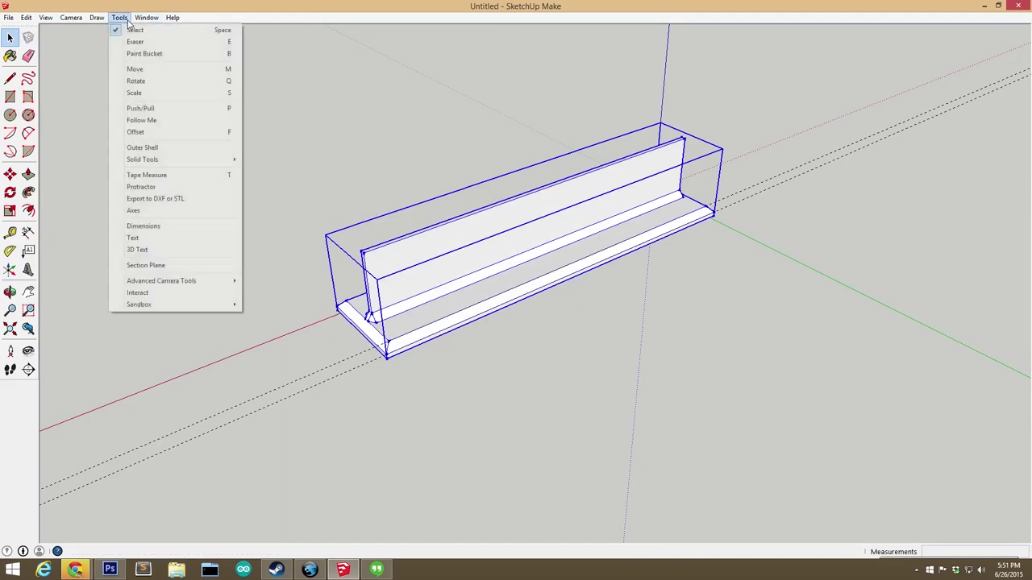
{"action": "left_click", "coordinate": [205, 201]}
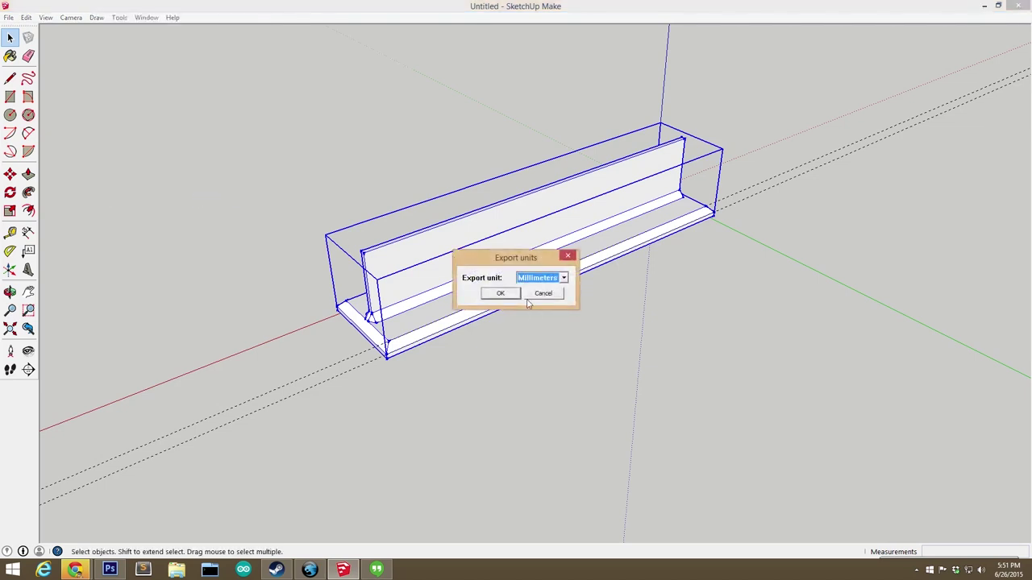
{"action": "left_click", "coordinate": [500, 293]}
{"action": "key", "text": "s"}
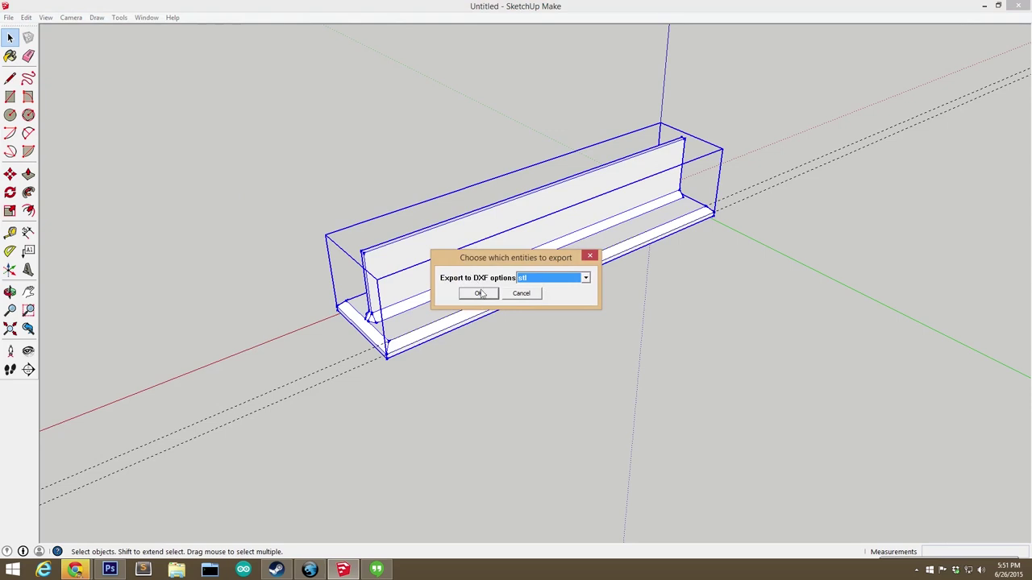
{"action": "left_click", "coordinate": [481, 294]}
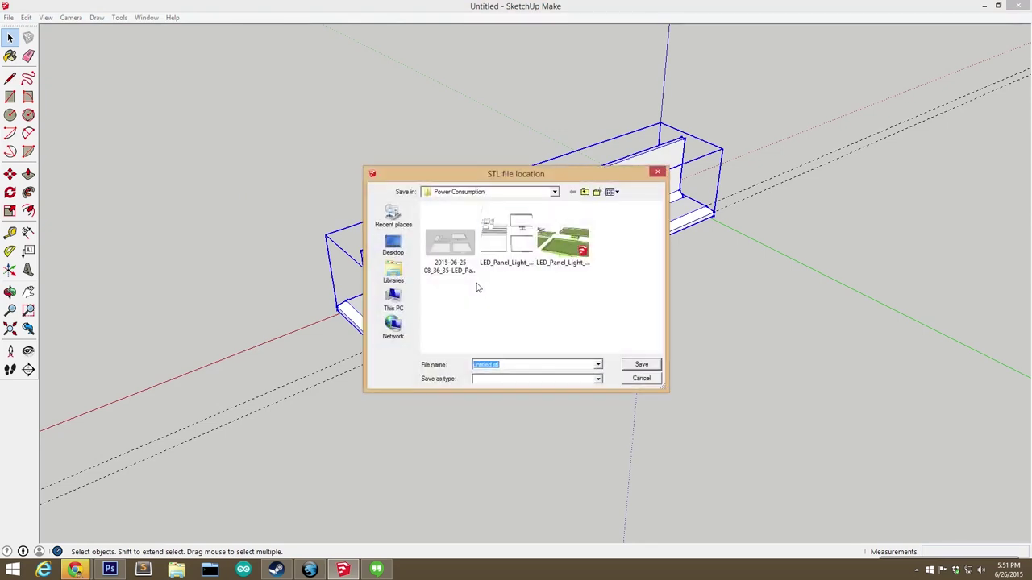
Save the exported model on the Desktop as Clip_Holder.stl and dismiss the export summary
{"action": "left_click", "coordinate": [586, 192]}
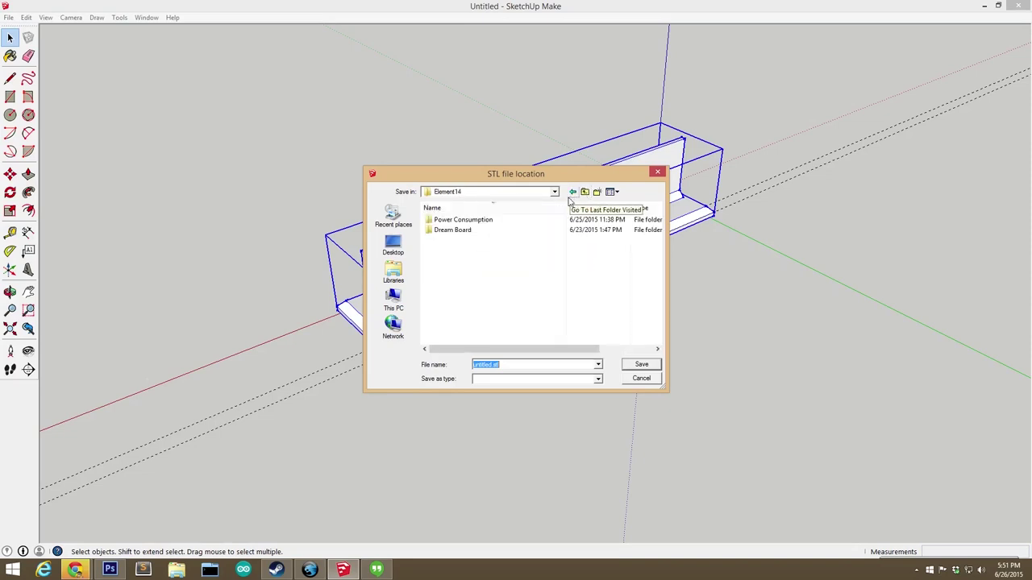
{"action": "left_click", "coordinate": [585, 194]}
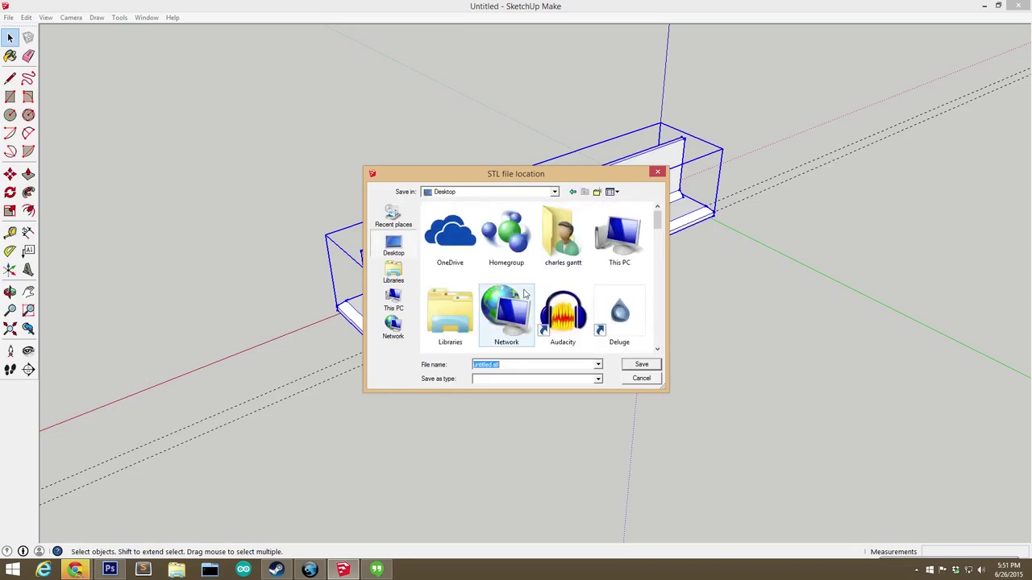
{"action": "left_click", "coordinate": [491, 363]}
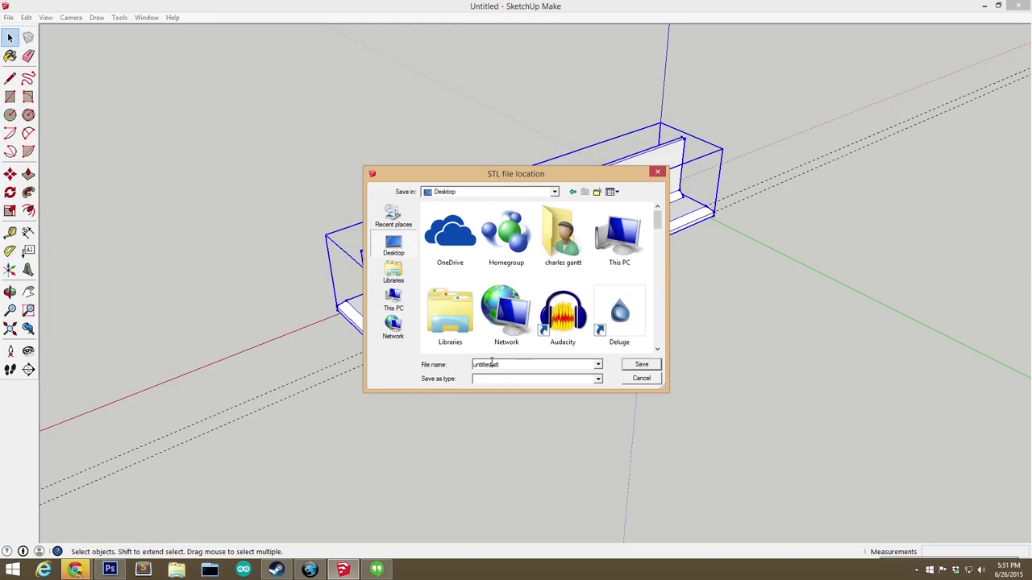
{"action": "left_click_drag", "start_coordinate": [491, 364], "coordinate": [424, 364]}
{"action": "type", "text": "Clip_Holder"}
{"action": "key", "text": "Return"}
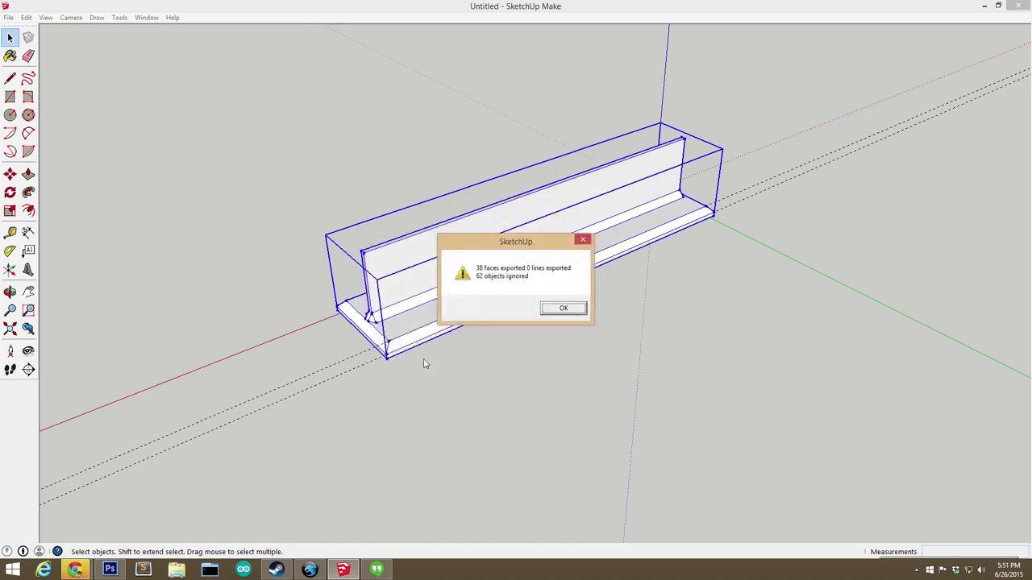
{"action": "left_click", "coordinate": [555, 307]}
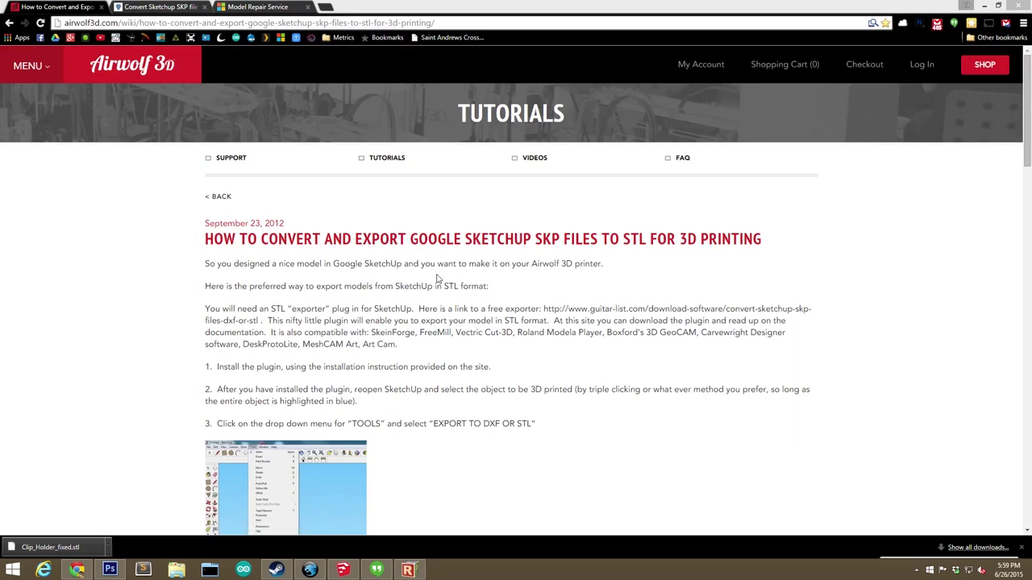
Review the Airwolf 3D tutorial on exporting SketchUp files to STL and the Guitar List plugin page's downloads and installation instructions
{"action": "scroll", "coordinate": [440, 266], "scroll_direction": "down", "scroll_amount": 10}
{"action": "scroll", "coordinate": [440, 265], "scroll_direction": "down", "scroll_amount": 4}
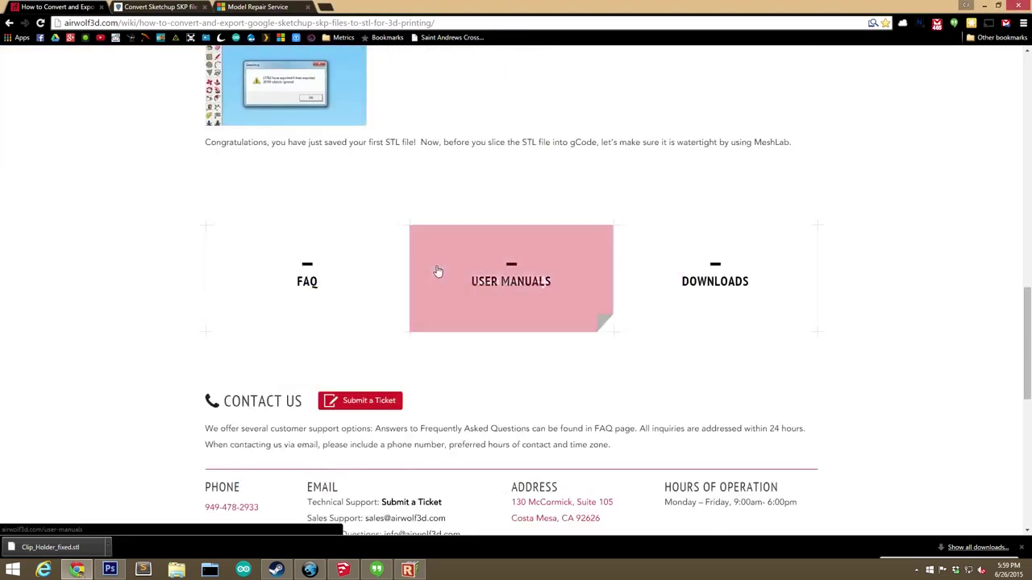
{"action": "scroll", "coordinate": [440, 266], "scroll_direction": "up", "scroll_amount": 14}
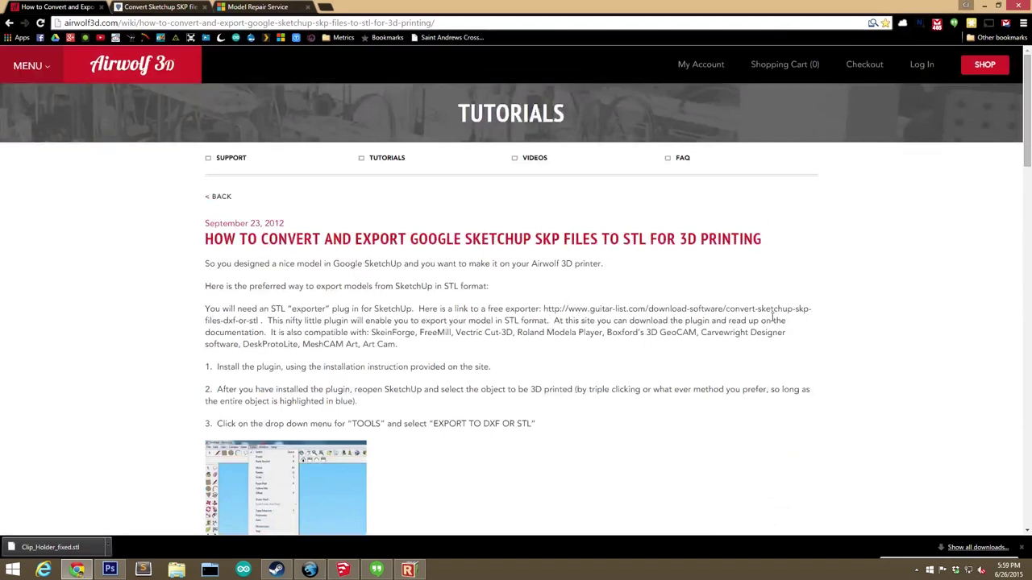
{"action": "left_click", "coordinate": [168, 8]}
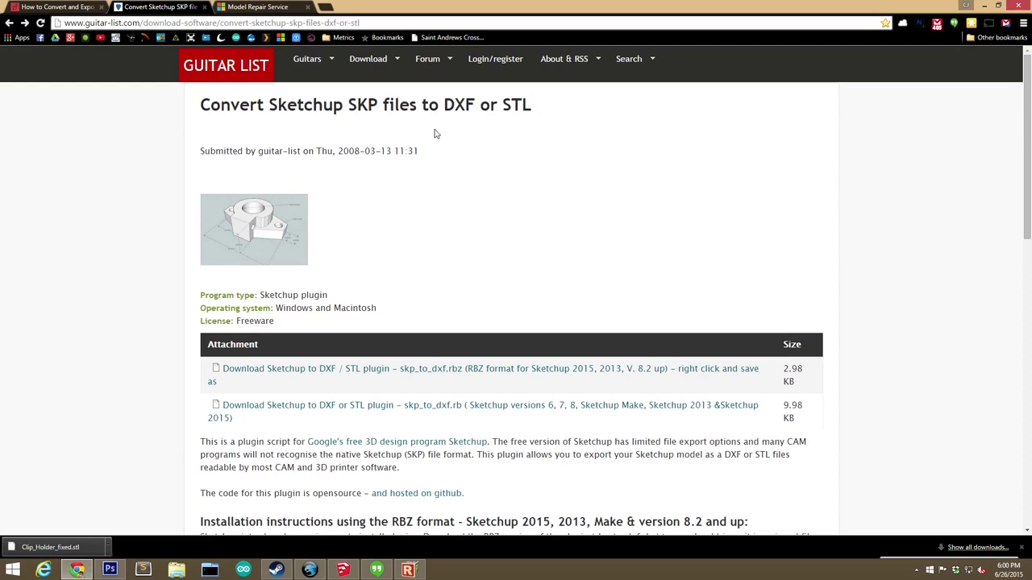
{"action": "scroll", "coordinate": [405, 339], "scroll_direction": "down", "scroll_amount": 1}
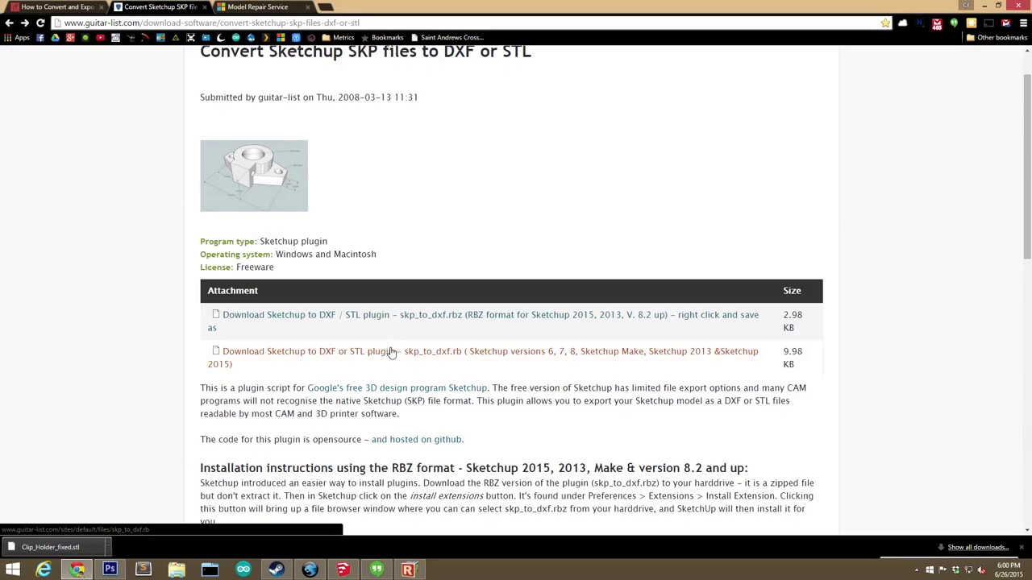
{"action": "scroll", "coordinate": [375, 315], "scroll_direction": "down", "scroll_amount": 5}
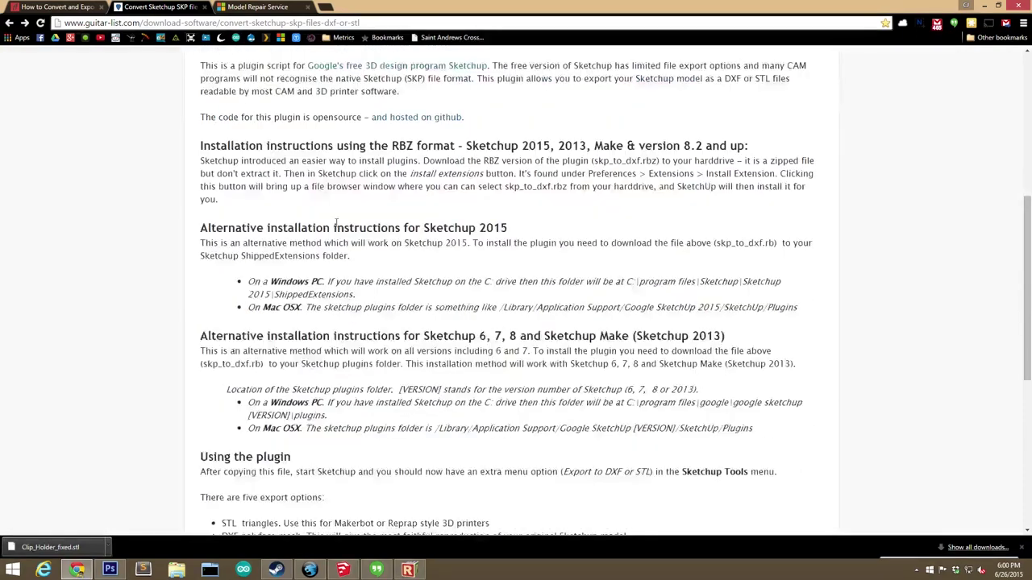
{"action": "scroll", "coordinate": [652, 178], "scroll_direction": "up", "scroll_amount": 5}
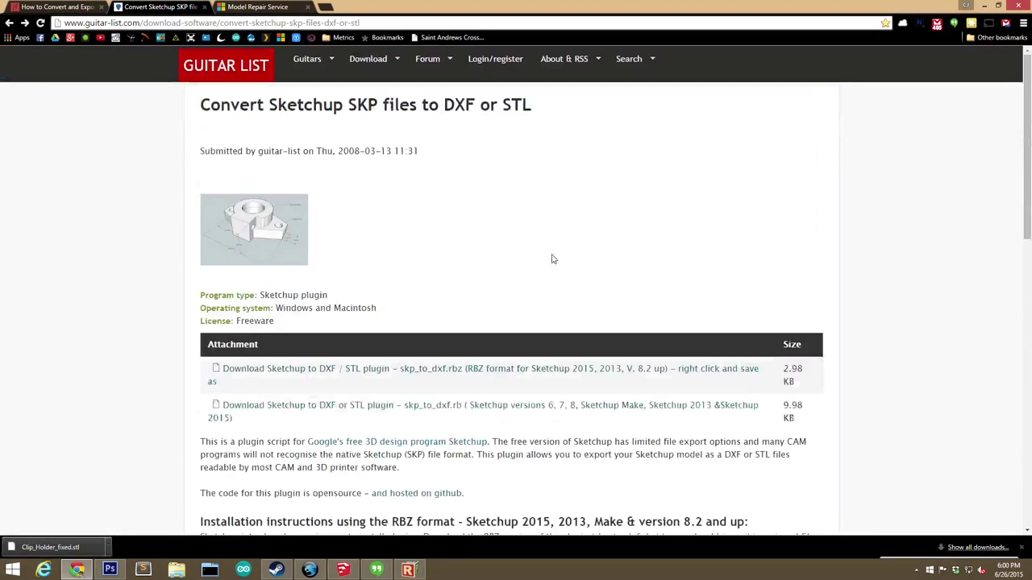
Switch to SketchUp and start installing the skp_to_dxf.rbz extension from the Desktop, declining the file-system access request
{"action": "left_click", "coordinate": [340, 570]}
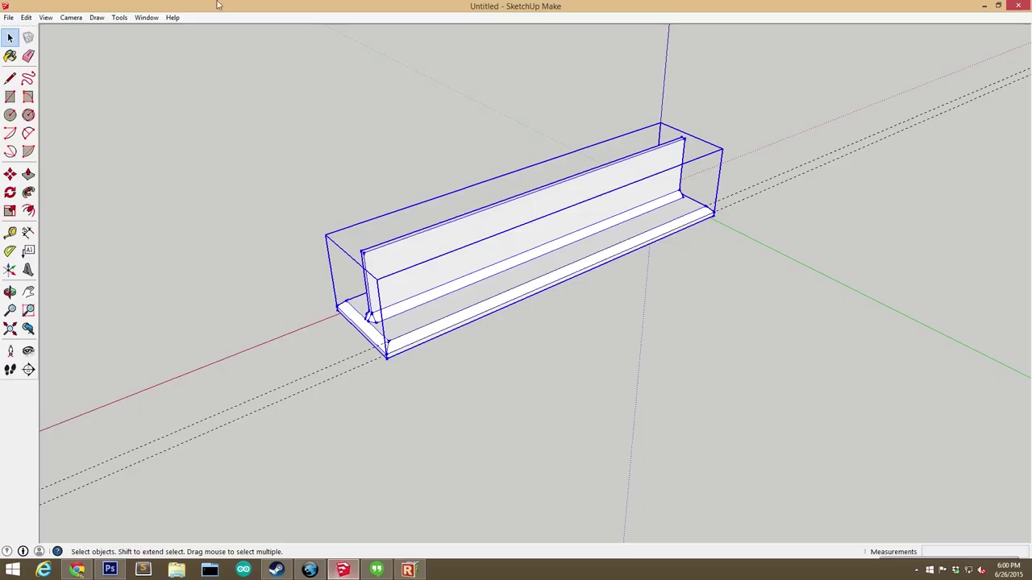
{"action": "left_click", "coordinate": [147, 18]}
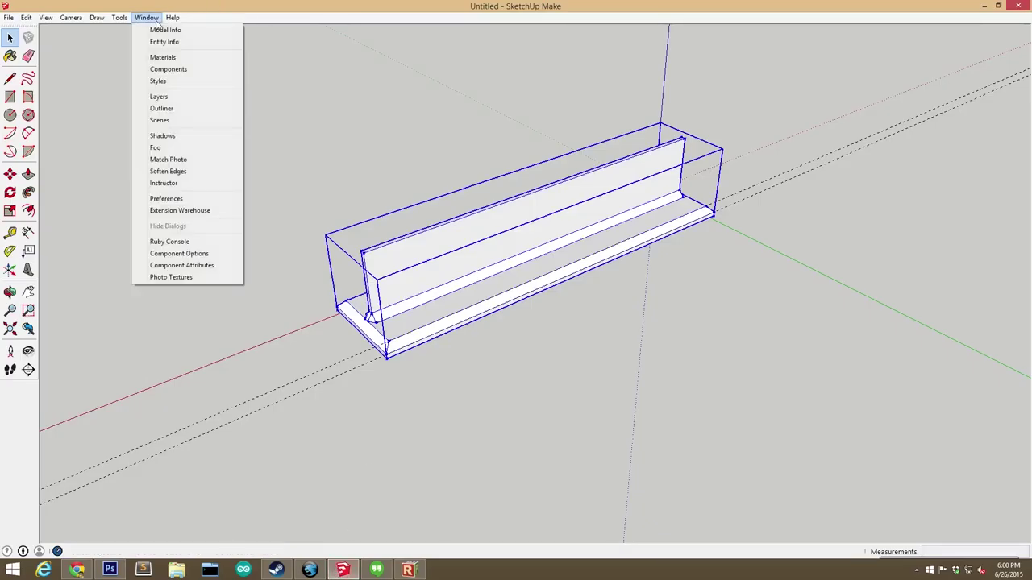
{"action": "mouse_move", "coordinate": [129, 22]}
{"action": "left_click", "coordinate": [169, 198]}
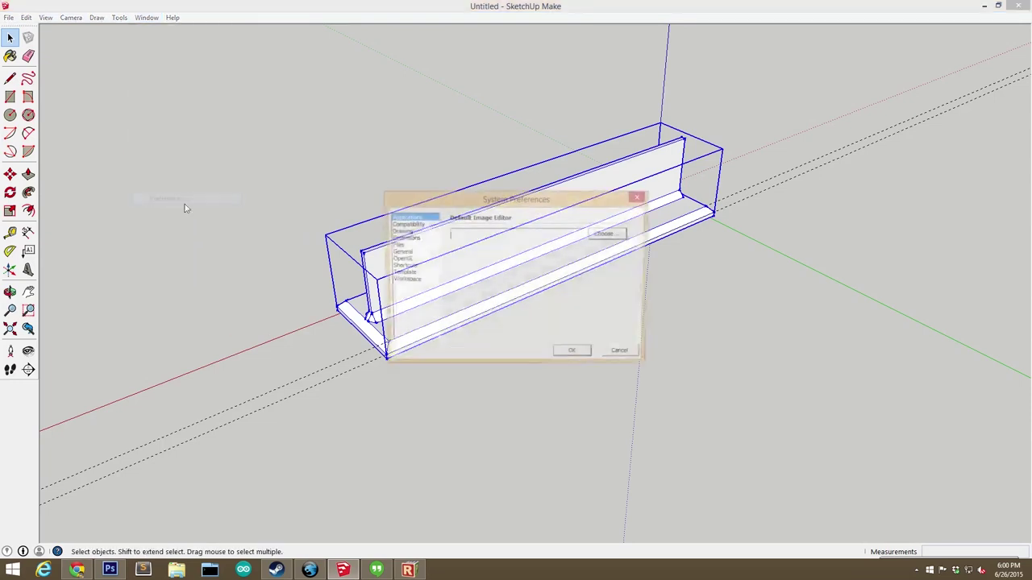
{"action": "left_click", "coordinate": [402, 238]}
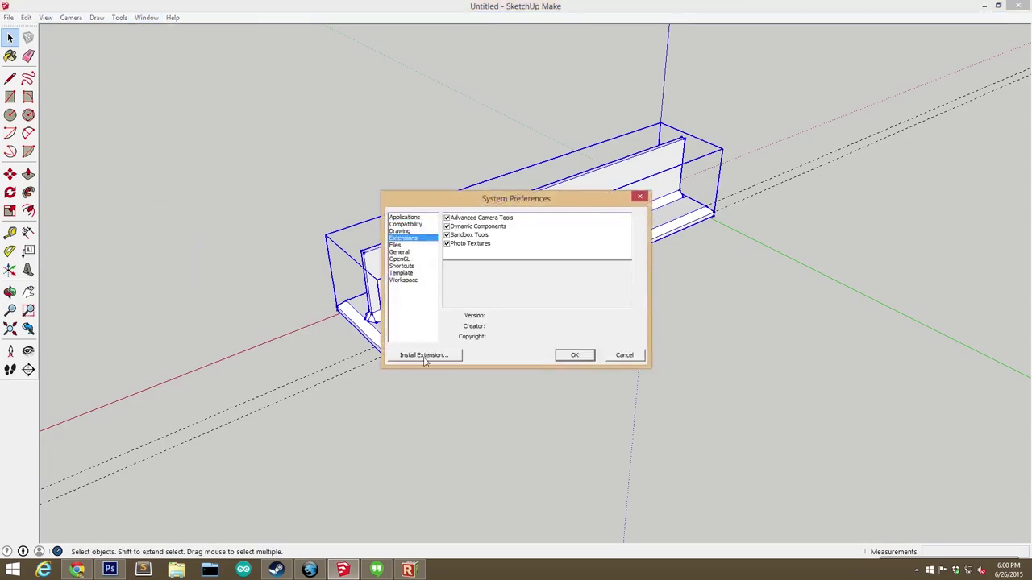
{"action": "left_click", "coordinate": [424, 355]}
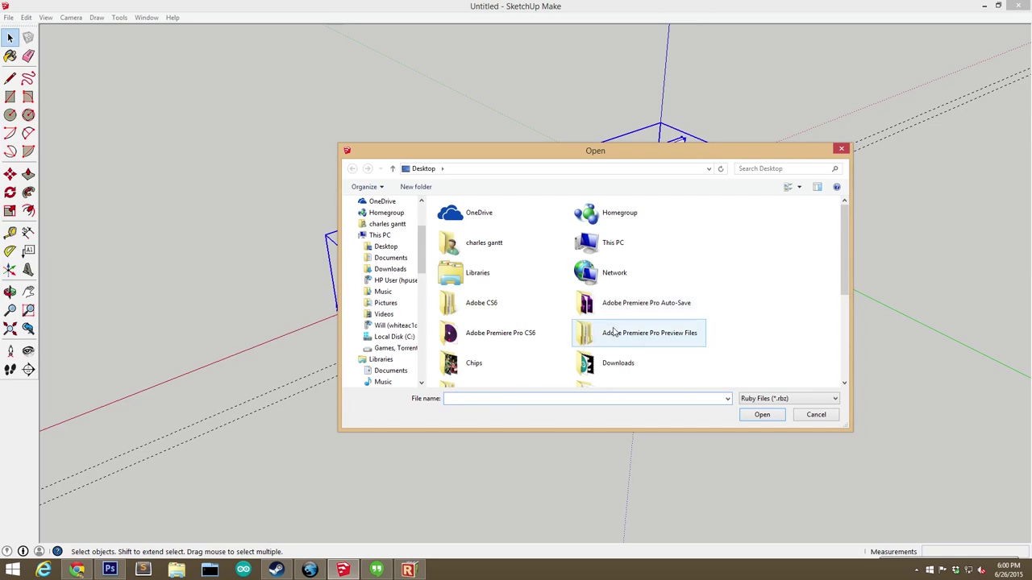
{"action": "left_click_drag", "start_coordinate": [841, 280], "coordinate": [843, 389]}
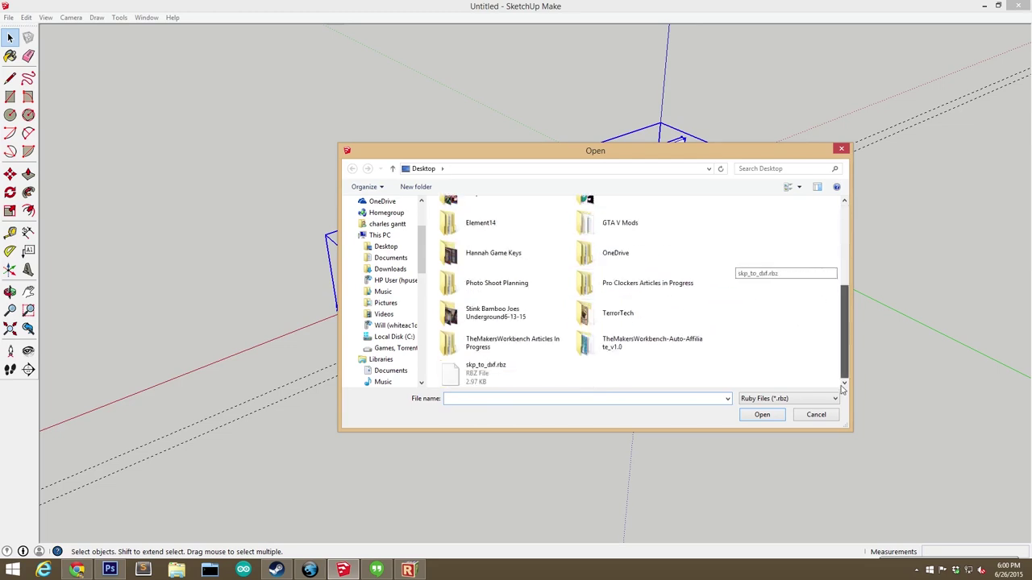
{"action": "left_click", "coordinate": [478, 376]}
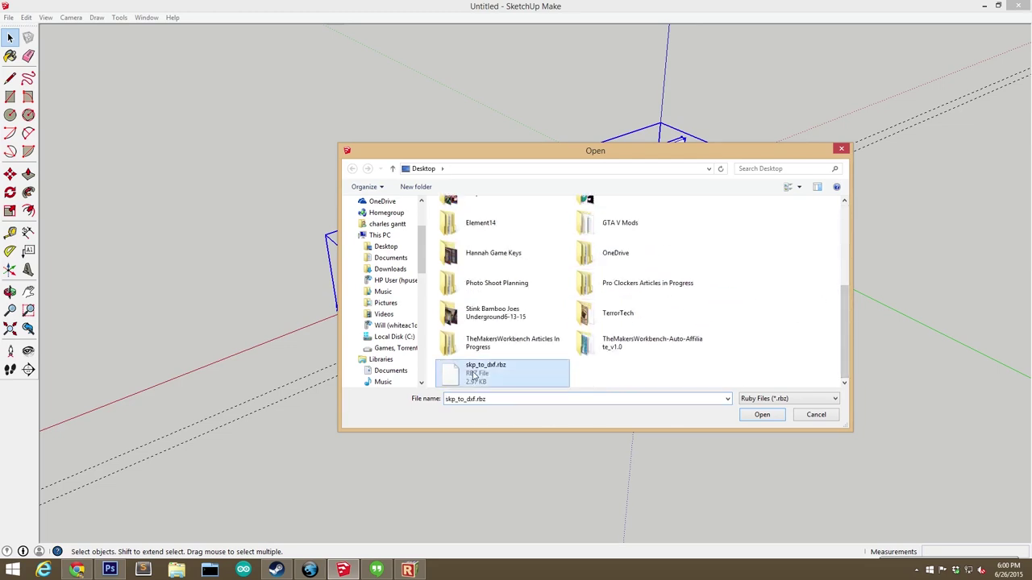
{"action": "left_click", "coordinate": [763, 415]}
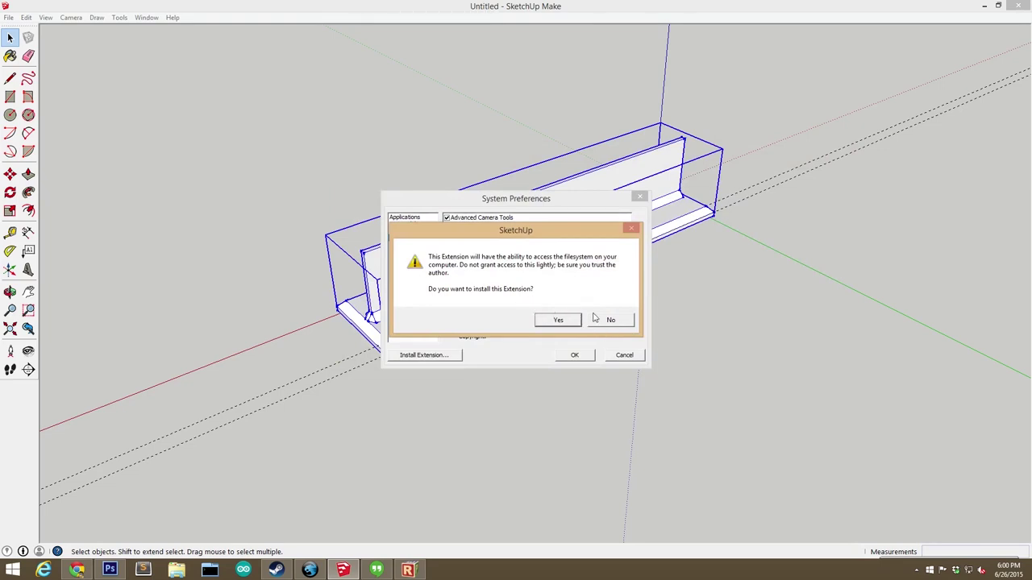
{"action": "left_click", "coordinate": [616, 321]}
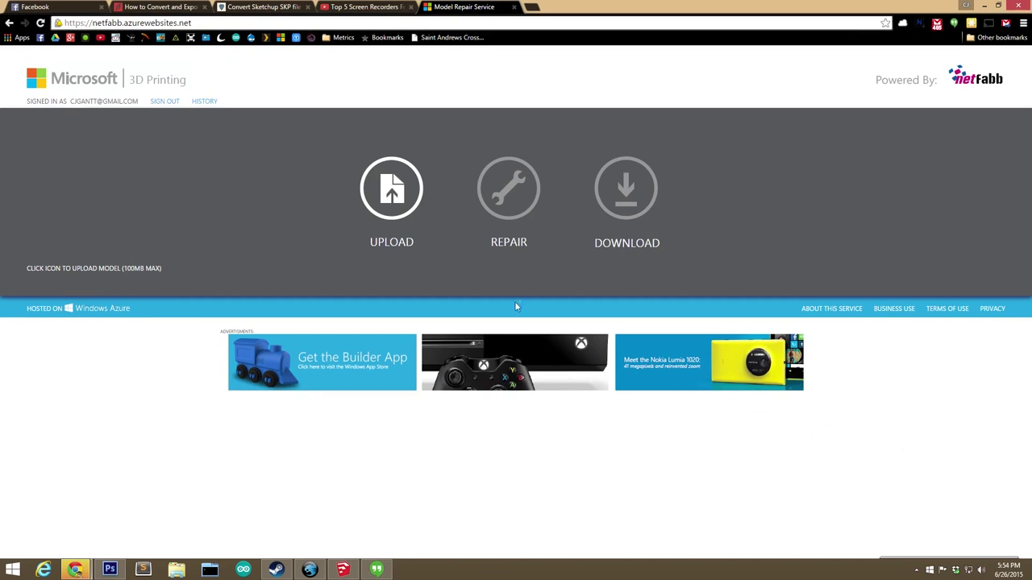
Upload Clip_Holder.stl to the Microsoft 3D model repair service and switch to Repetier-Host
{"action": "left_click", "coordinate": [394, 200]}
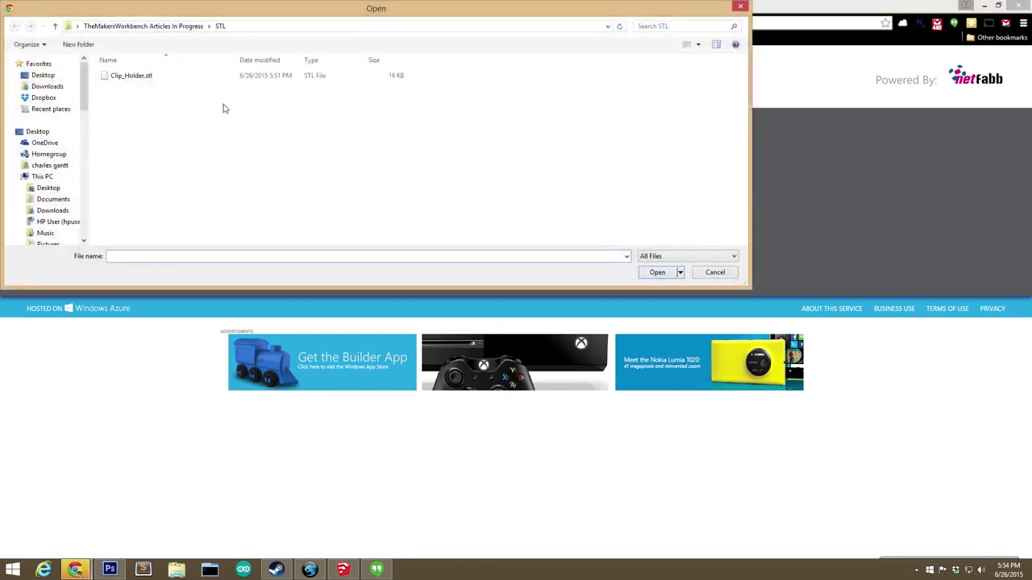
{"action": "double_click", "coordinate": [137, 75]}
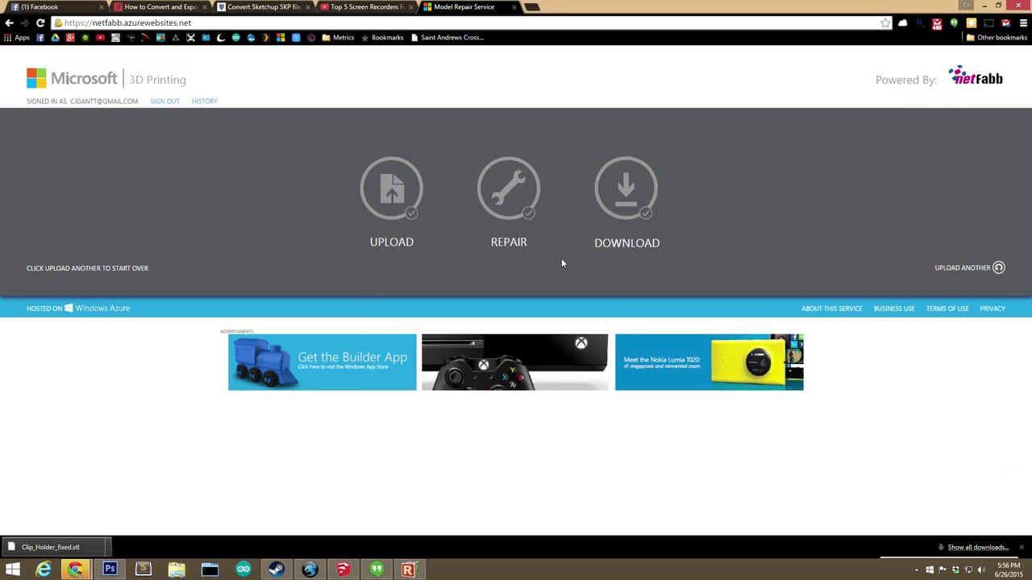
{"action": "left_click", "coordinate": [425, 570]}
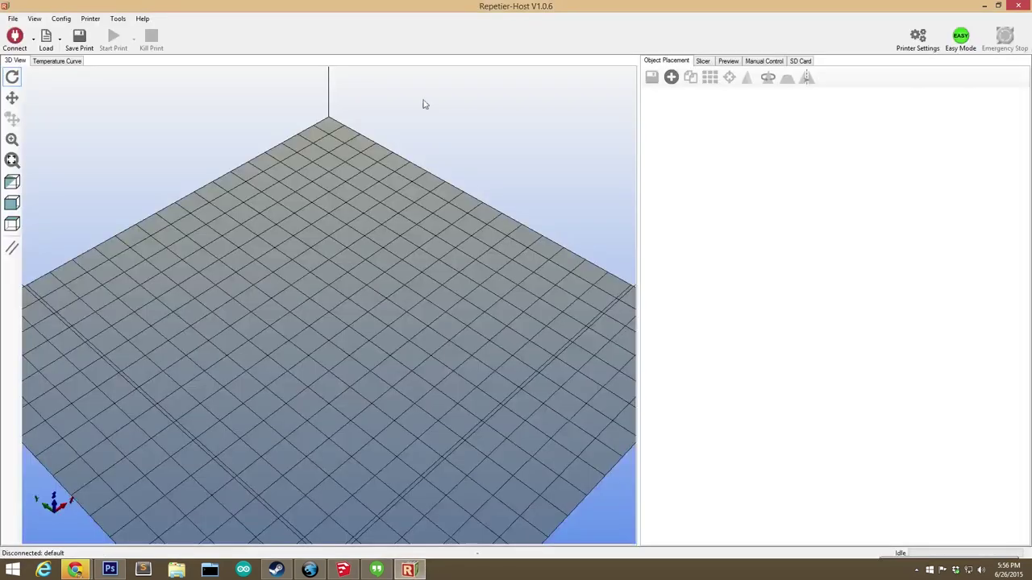
Load the unrepaired Clip_Holder.stl onto the print bed for inspection and remove it from the object list
{"action": "left_click", "coordinate": [672, 78]}
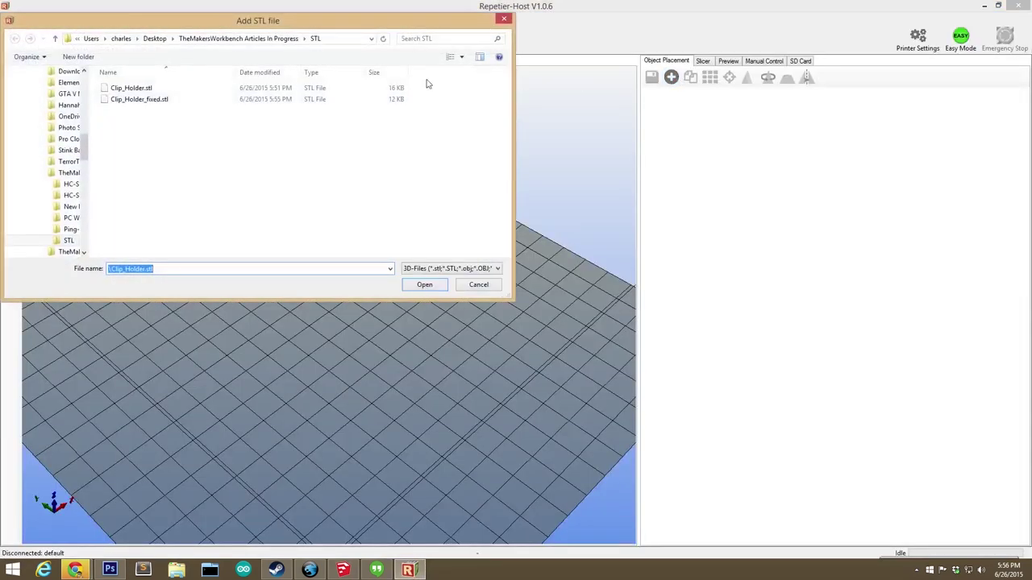
{"action": "left_click", "coordinate": [228, 91]}
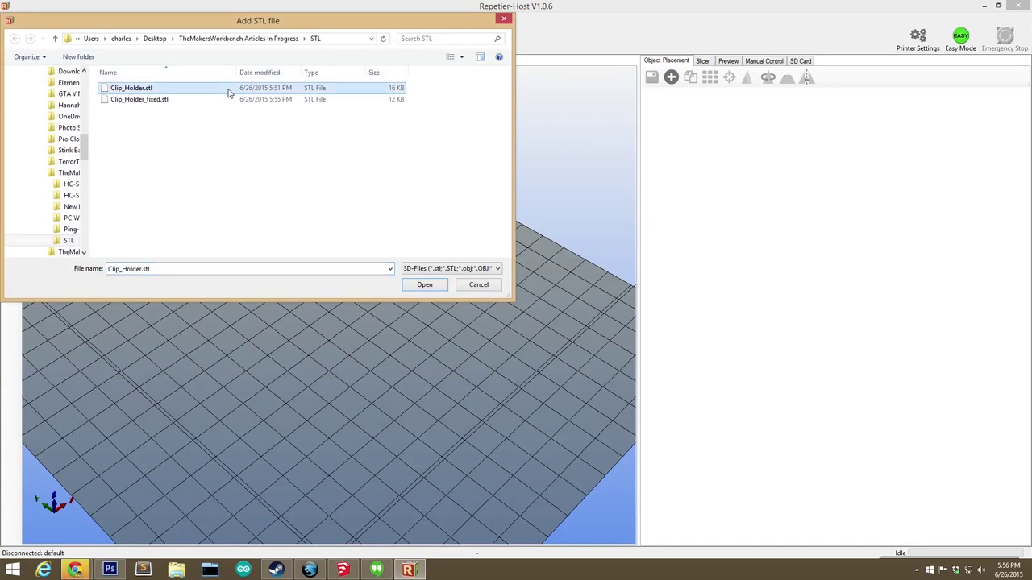
{"action": "double_click", "coordinate": [228, 90]}
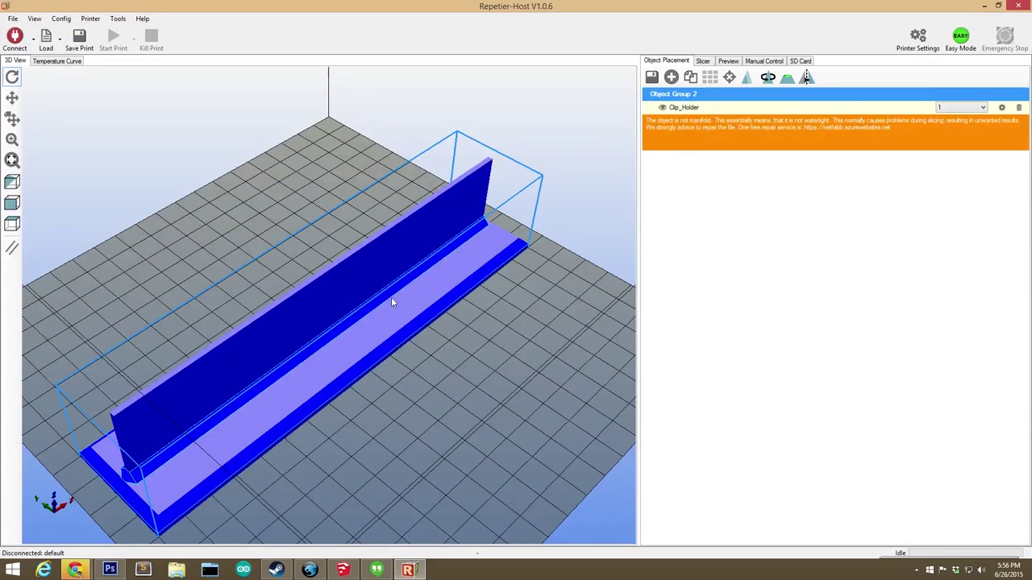
{"action": "left_click_drag", "start_coordinate": [391, 303], "coordinate": [92, 156]}
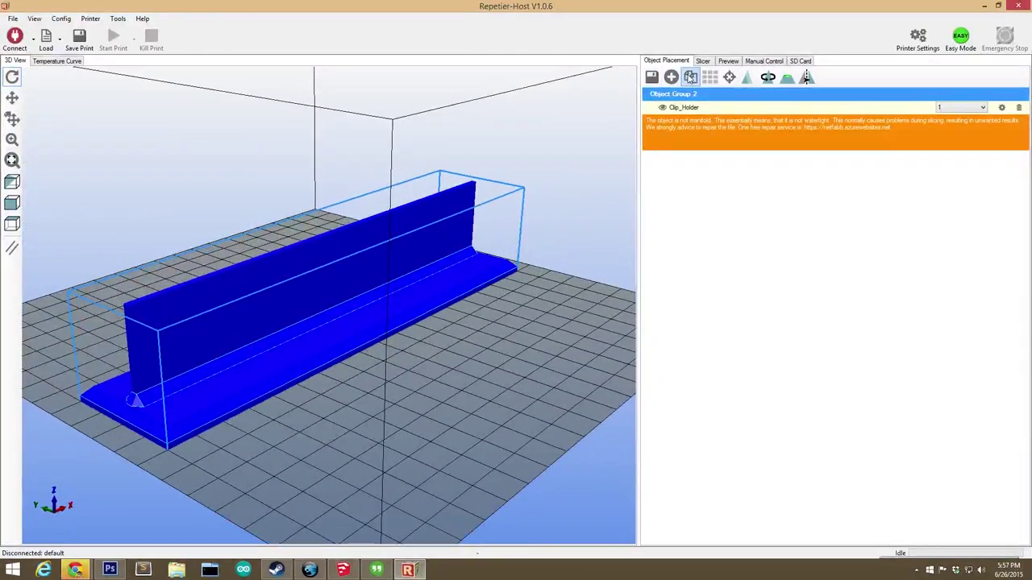
{"action": "left_click", "coordinate": [1018, 108]}
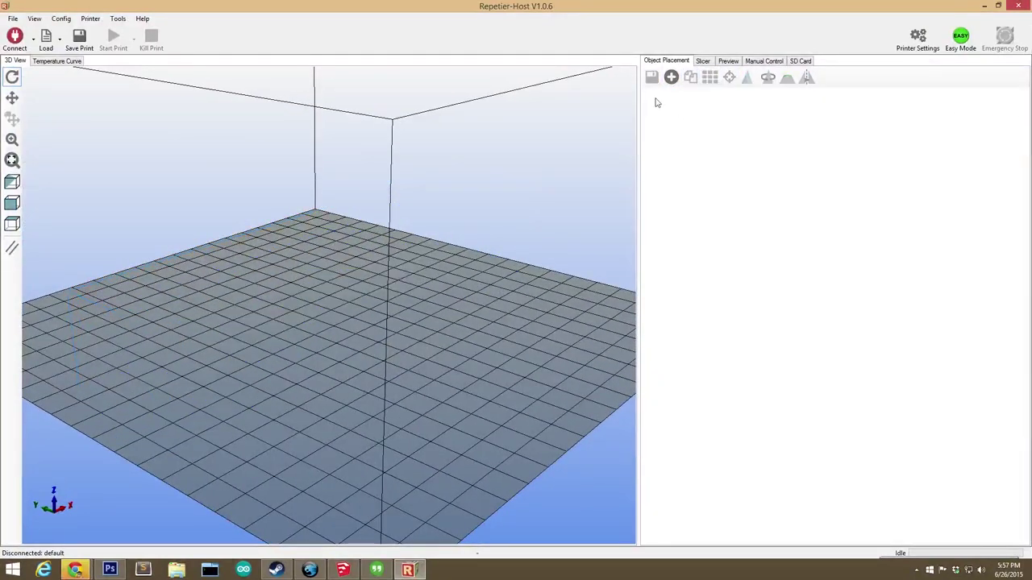
Load the repaired Clip_Holder_fixed.stl onto the print bed and examine the model from several sides
{"action": "left_click", "coordinate": [671, 76]}
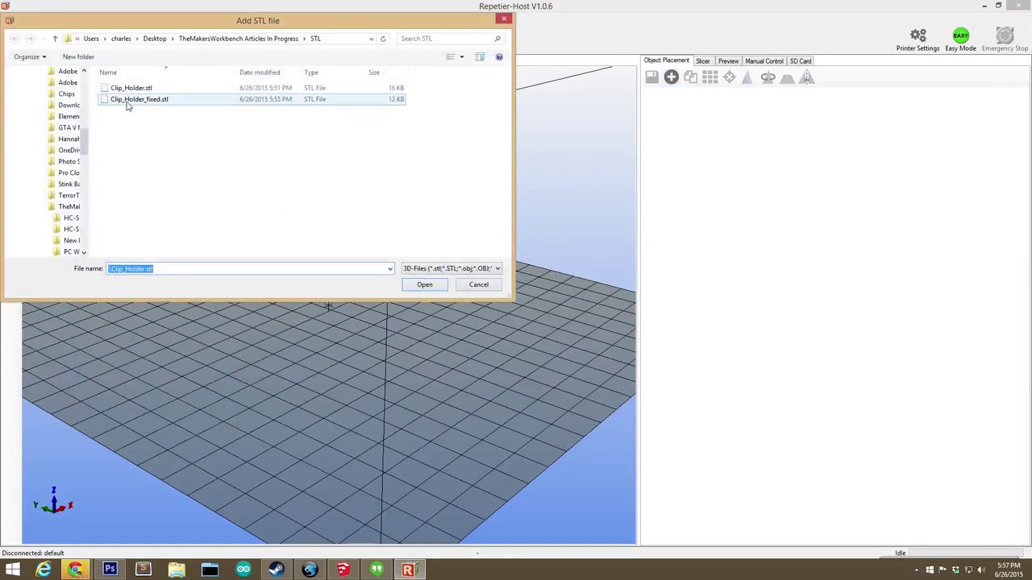
{"action": "key", "text": "XF86AudioMute"}
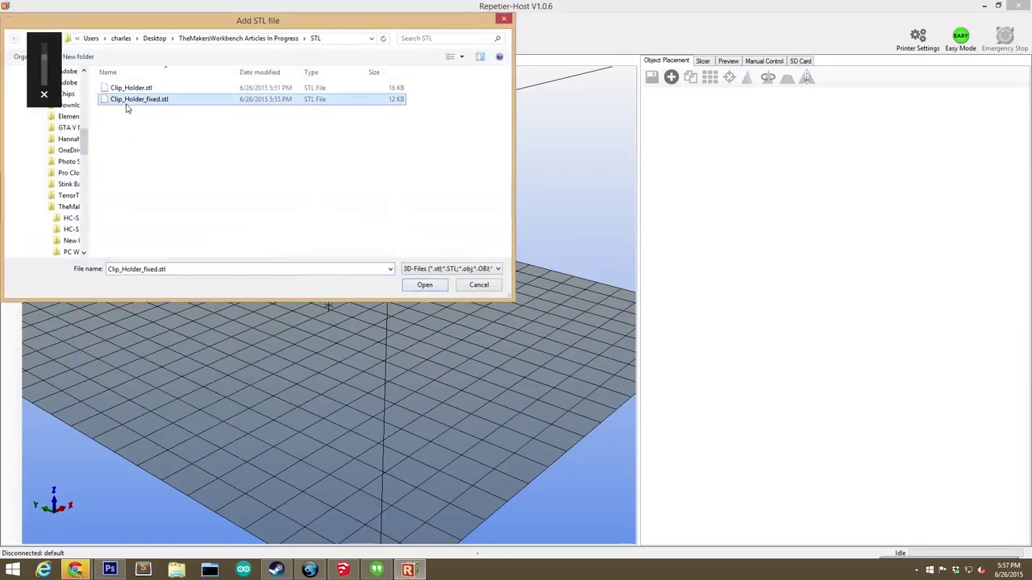
{"action": "double_click", "coordinate": [129, 100]}
{"action": "left_click_drag", "start_coordinate": [311, 157], "coordinate": [140, 323]}
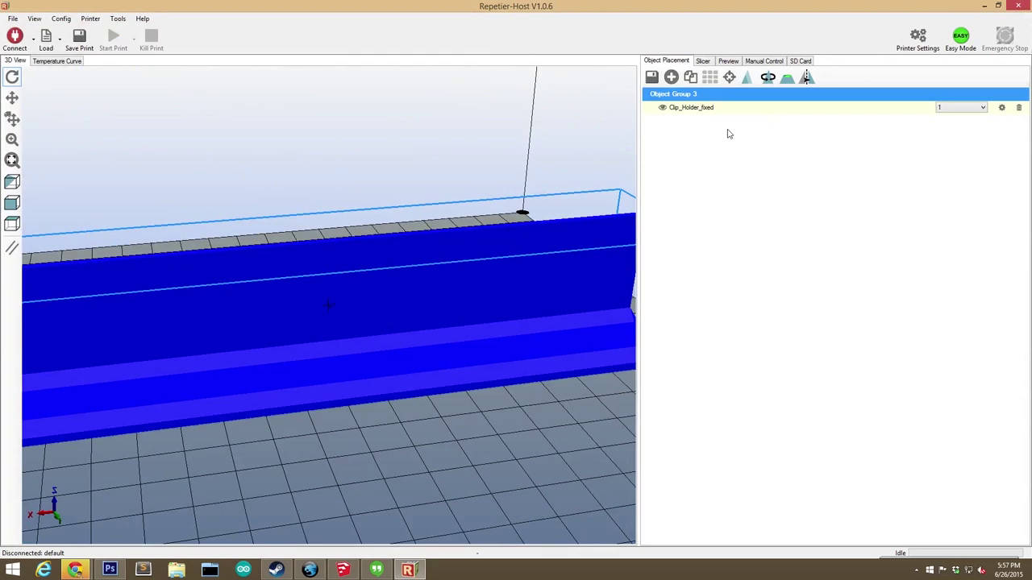
{"action": "left_click_drag", "start_coordinate": [459, 325], "coordinate": [367, 358]}
{"action": "scroll", "coordinate": [204, 330], "scroll_direction": "down", "scroll_amount": 5}
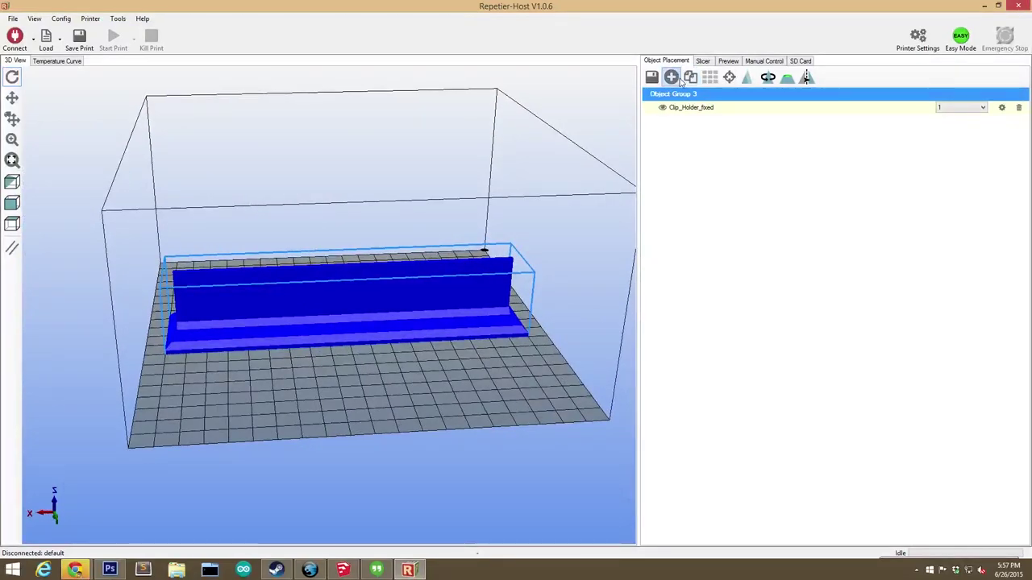
{"action": "left_click_drag", "start_coordinate": [542, 215], "coordinate": [327, 305]}
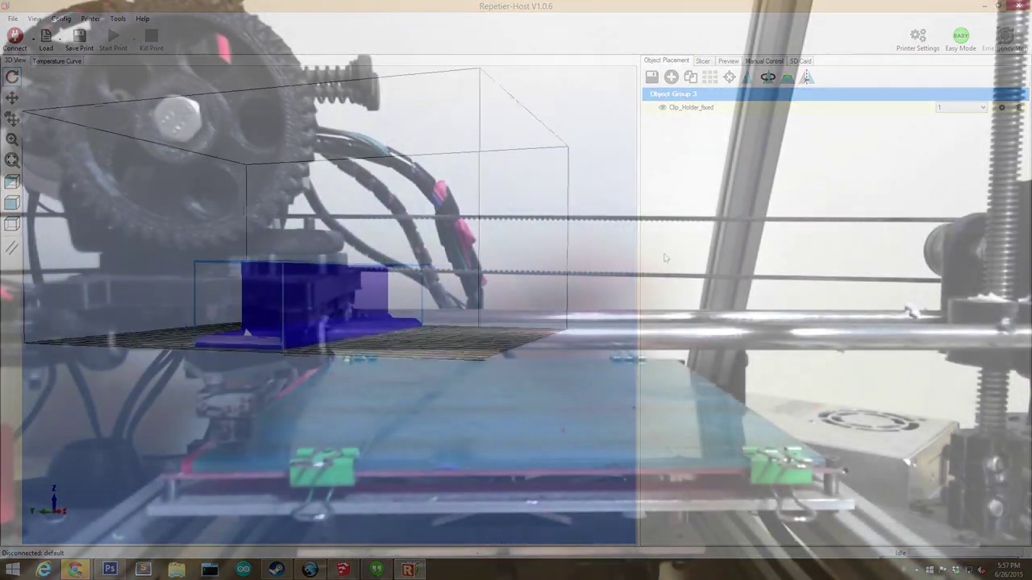